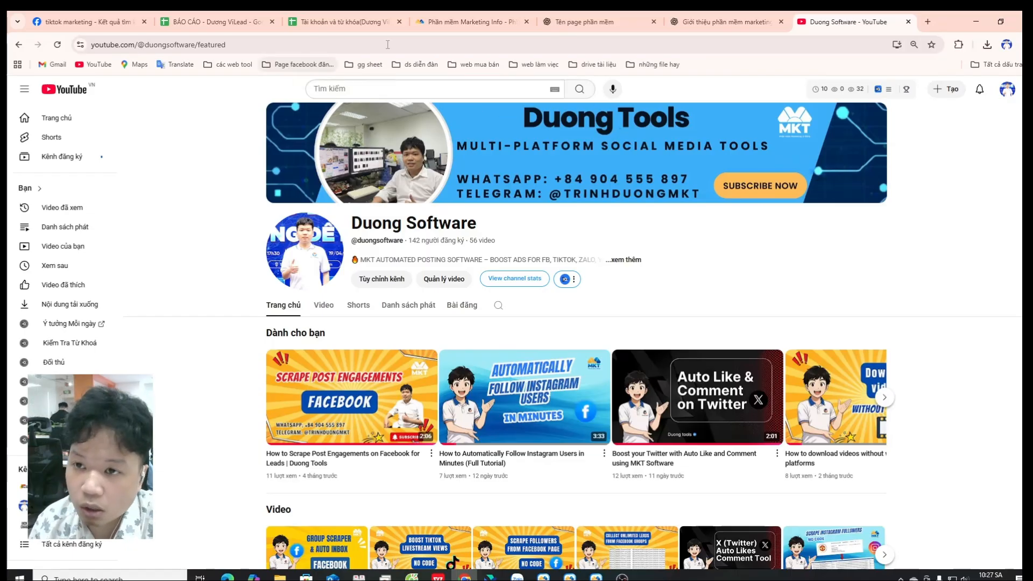
Step: Copy the E-commerce & Dropshipping keyword list from the ChatGPT conversation and switch to the MKT software
mouse_move(477, 15)
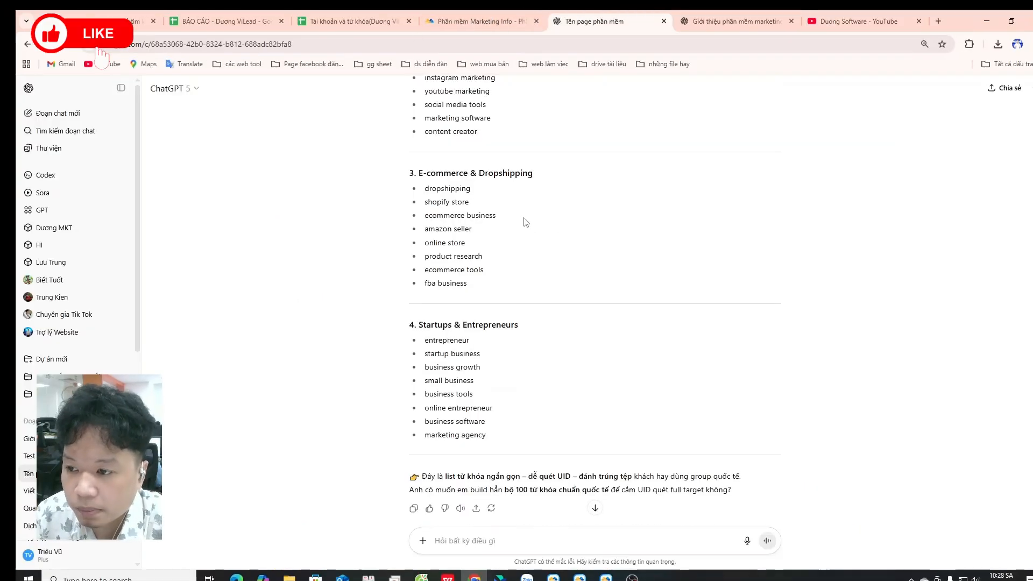
scroll(500, 212, up, 2)
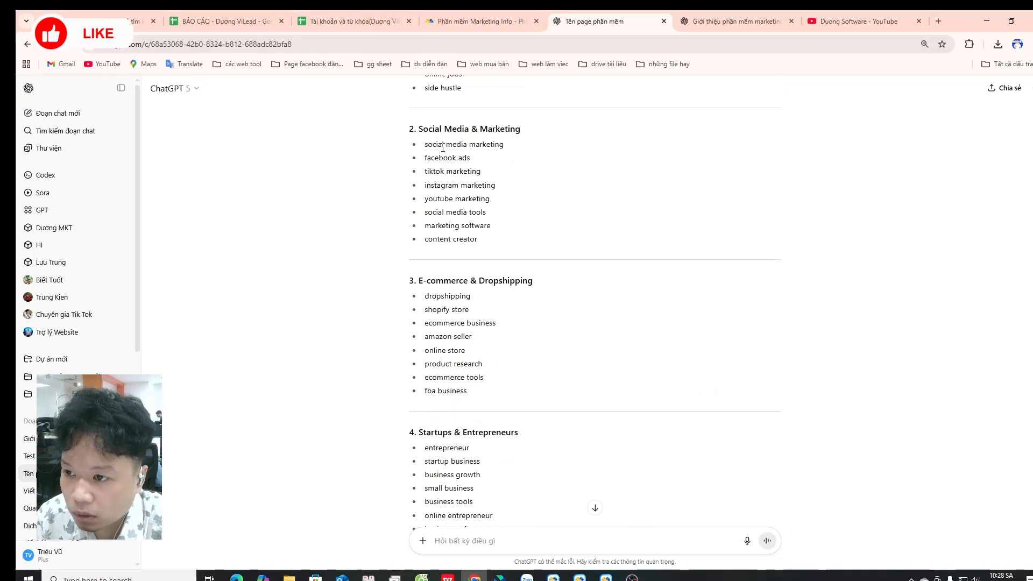
scroll(427, 143, up, 3)
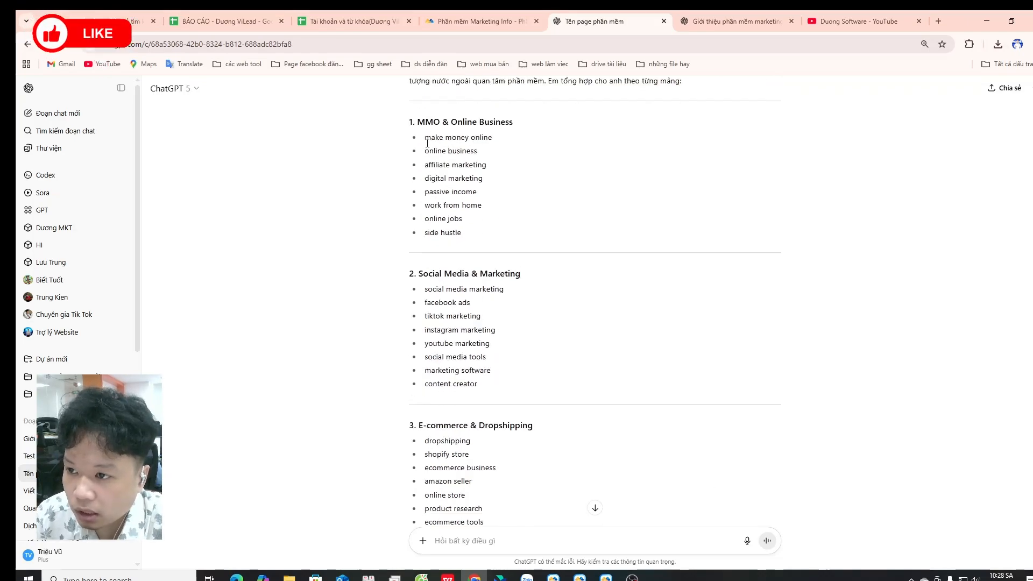
scroll(427, 142, down, 5)
drag(424, 189, 480, 287)
key(ctrl+c)
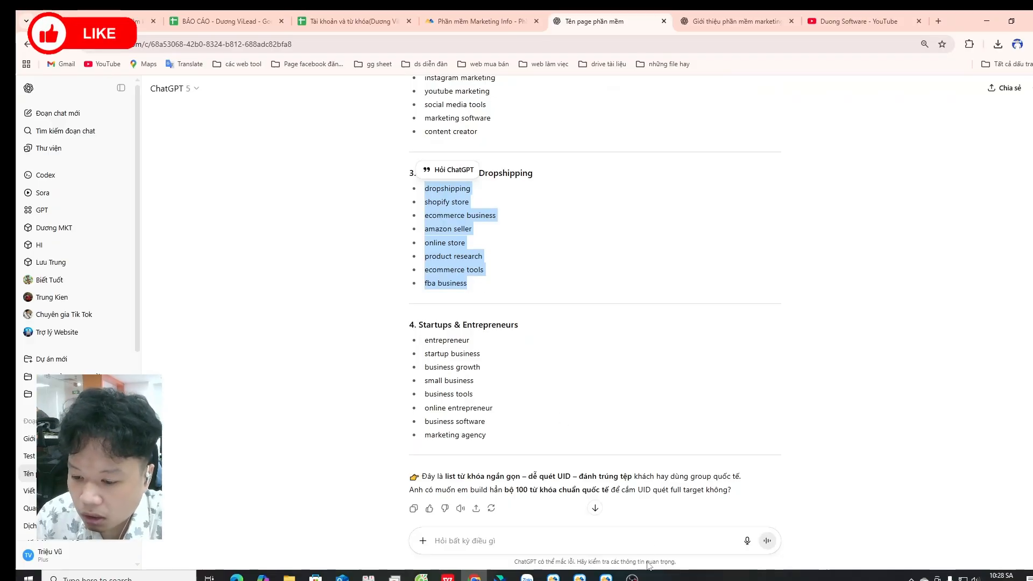
click(588, 576)
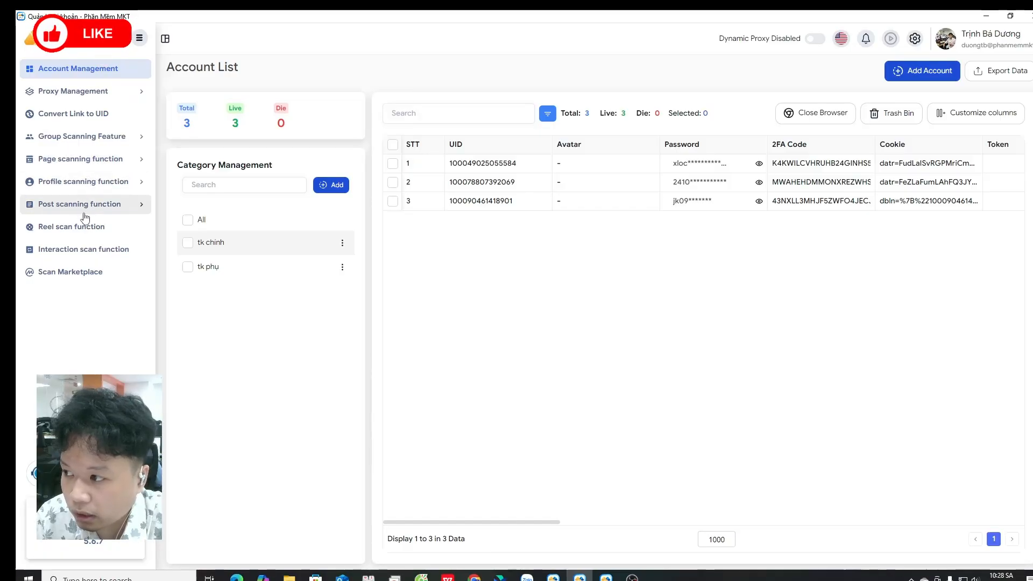
Step: Open the Scan Group ID tool under Group Scanning Feature
click(88, 161)
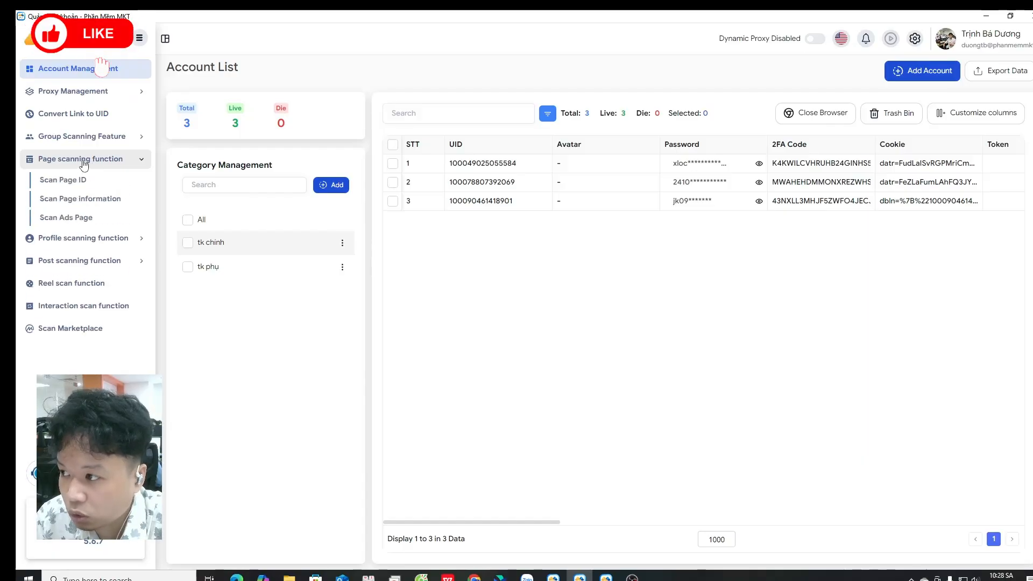
click(90, 136)
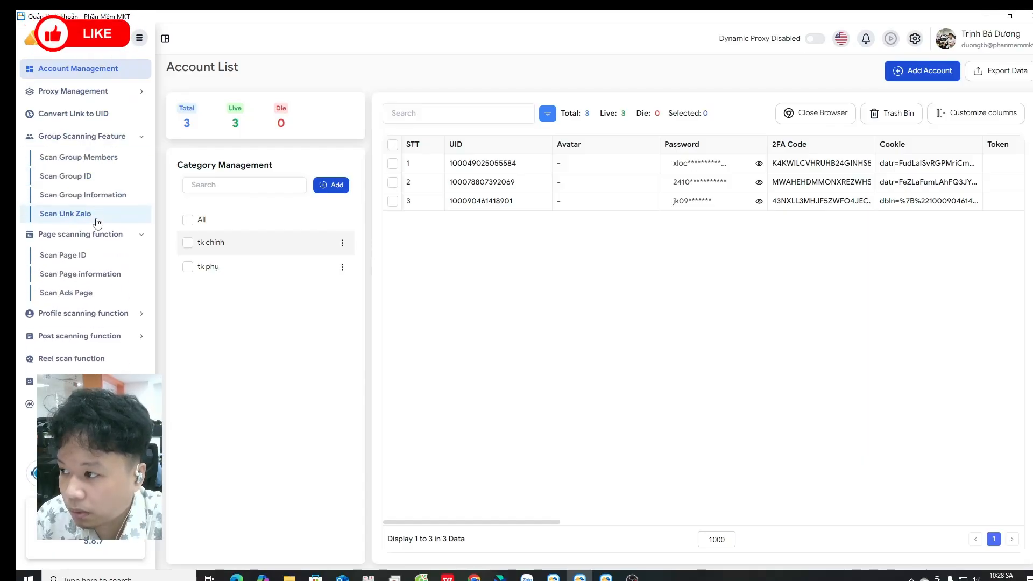
click(99, 234)
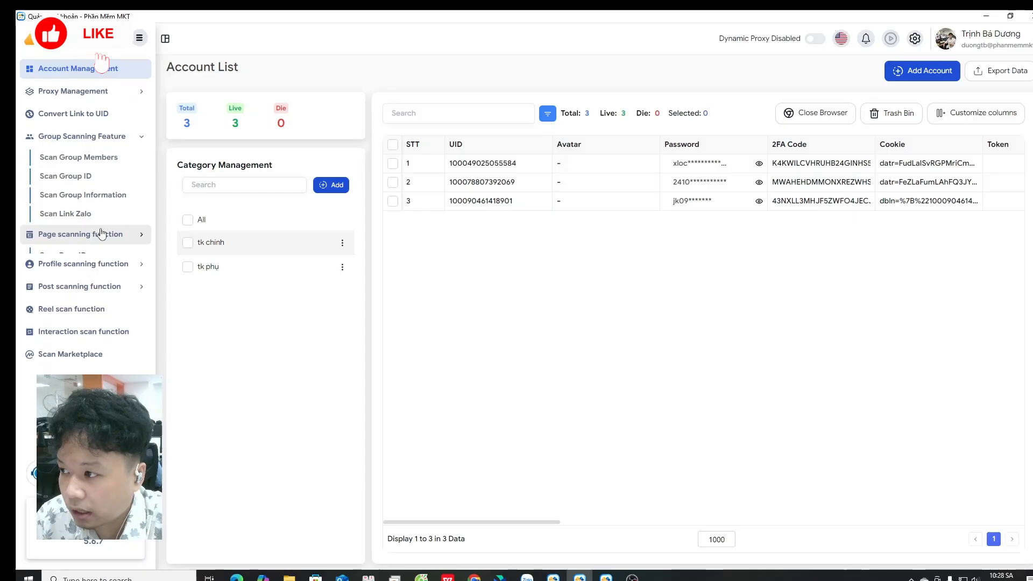
click(91, 177)
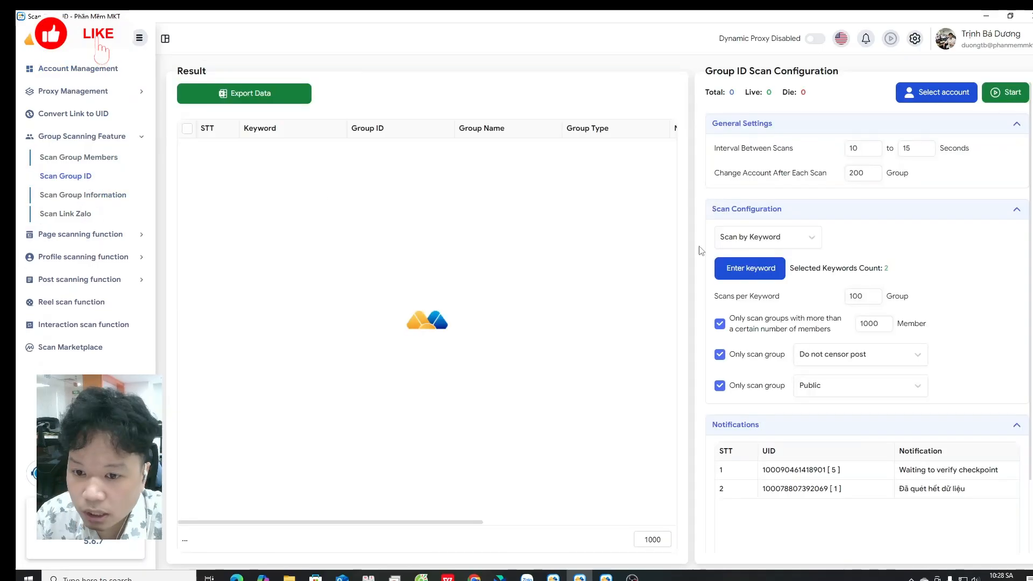
Step: Choose Scan by Keyword and replace the existing keywords with the pasted e-commerce keyword list
click(759, 242)
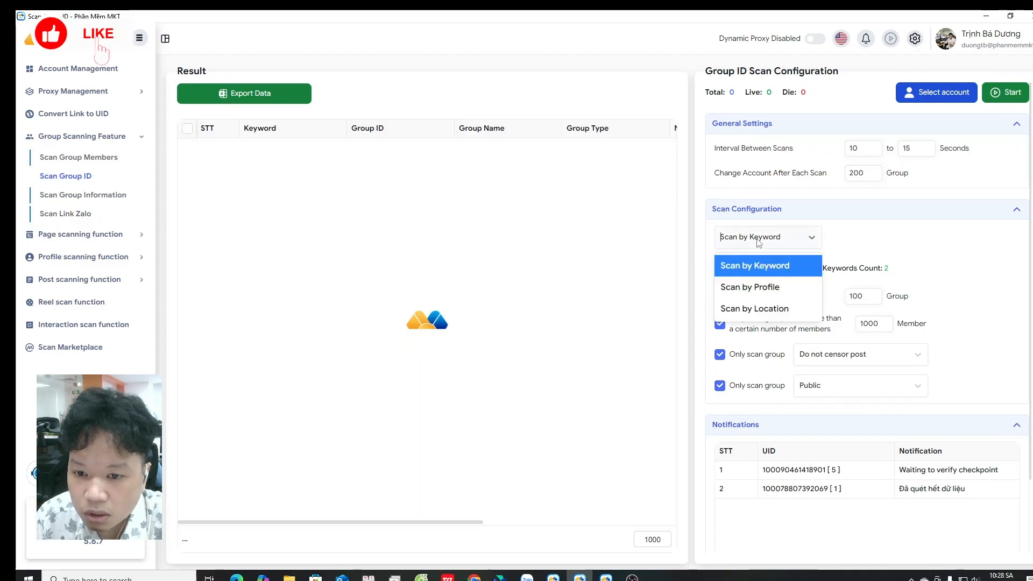
click(761, 267)
click(755, 268)
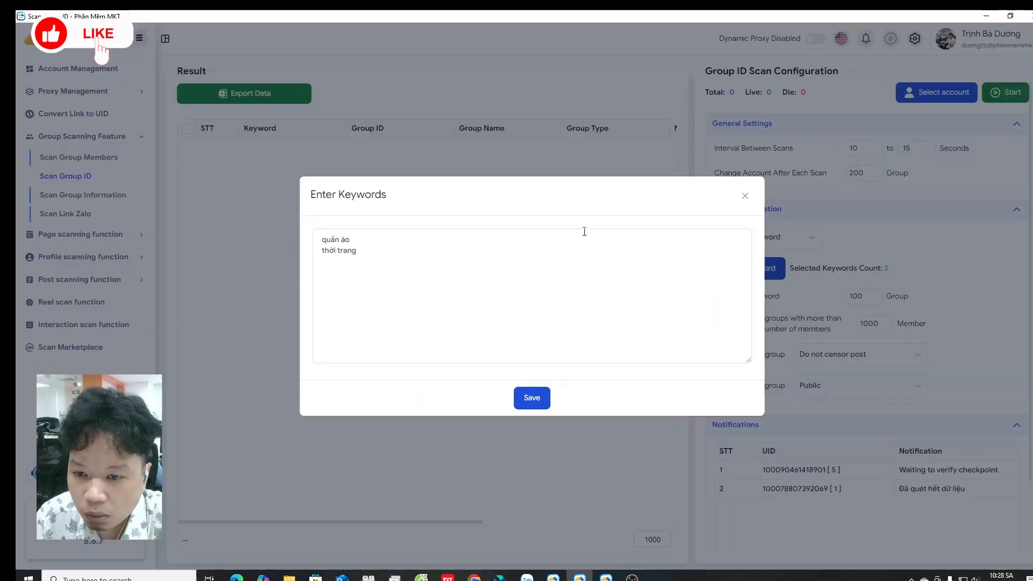
drag(390, 260, 305, 242)
key(ctrl+v)
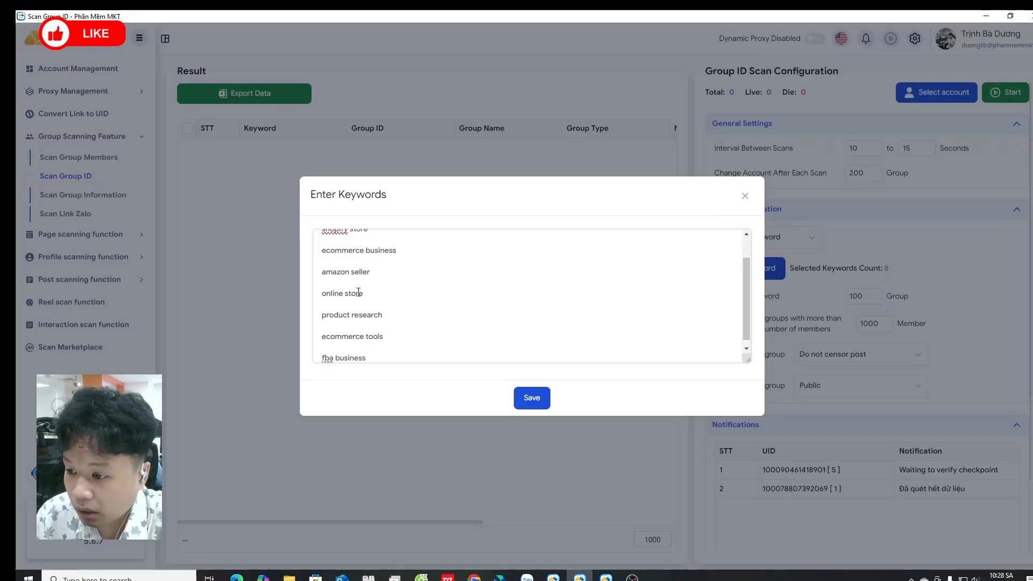
Step: Remove the blank lines between the pasted keywords so each keyword sits on its own line
key(BackSpace)
click(356, 328)
key(BackSpace)
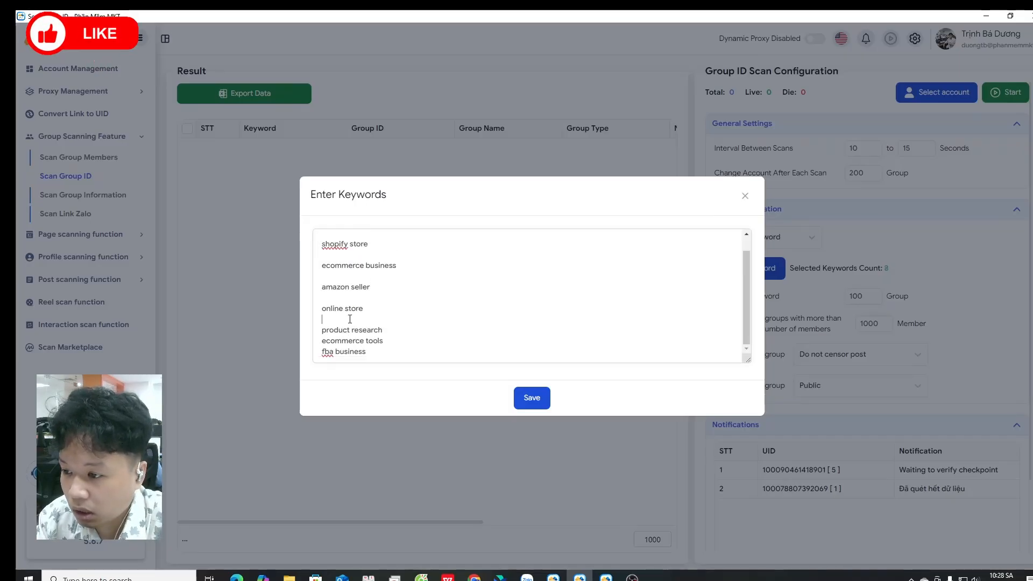
key(BackSpace)
click(350, 314)
key(BackSpace)
click(349, 293)
key(BackSpace)
click(346, 272)
key(BackSpace)
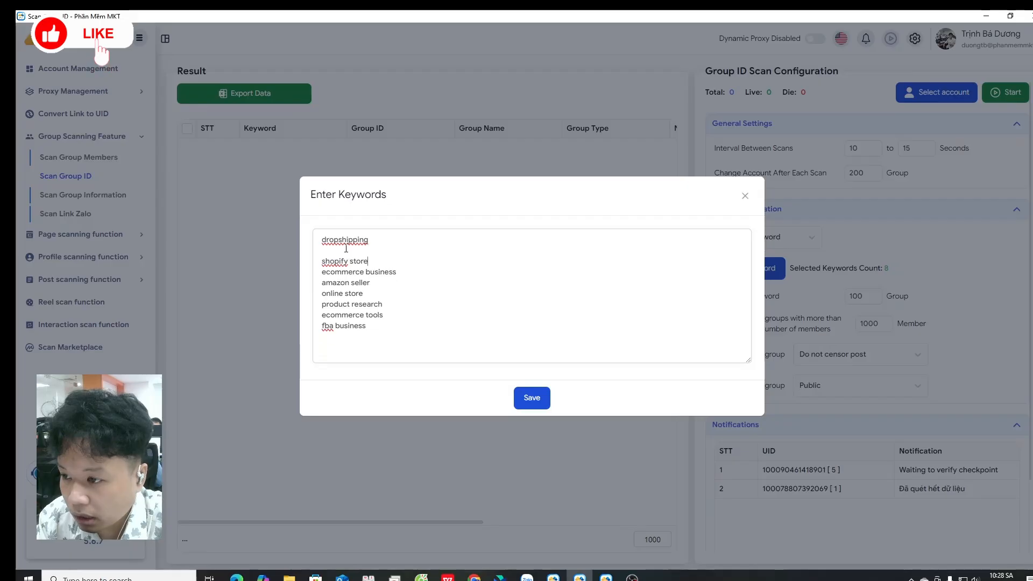
click(346, 249)
key(BackSpace)
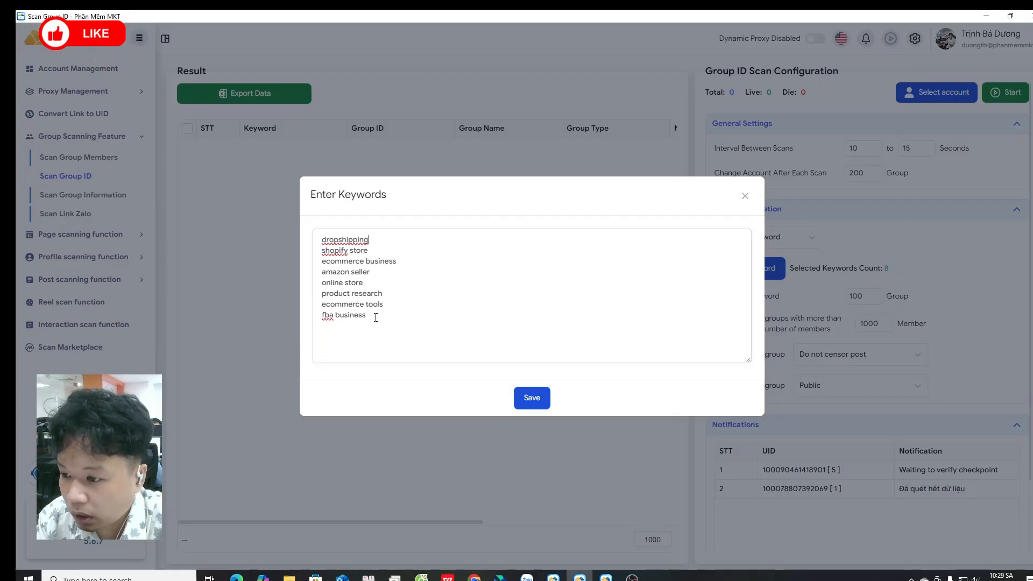
Step: Delete the keywords fba business and amazon seller, then save the keyword list
drag(376, 317, 320, 317)
key(BackSpace)
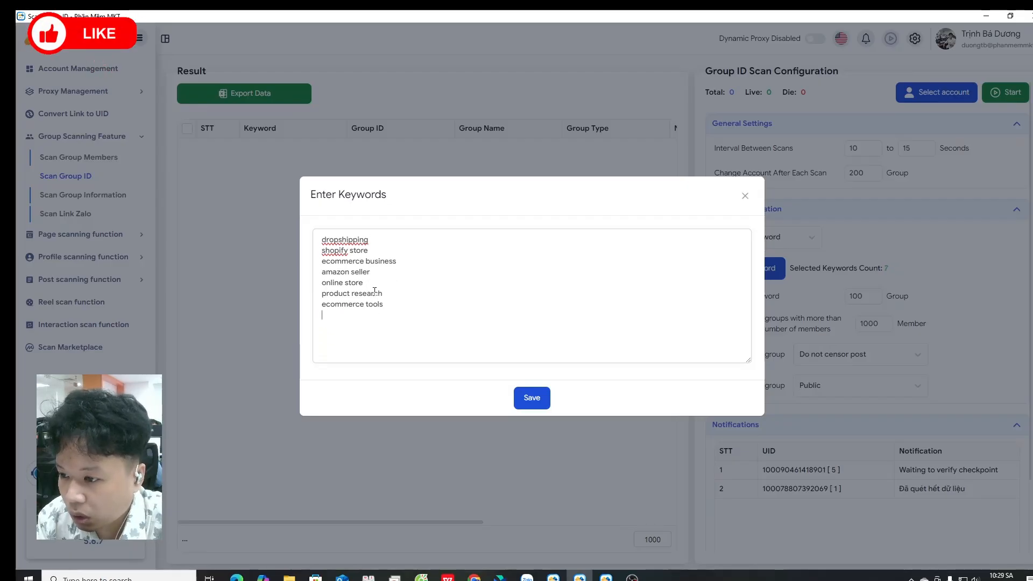
drag(369, 272, 301, 276)
key(BackSpace)
key(BackSpace)
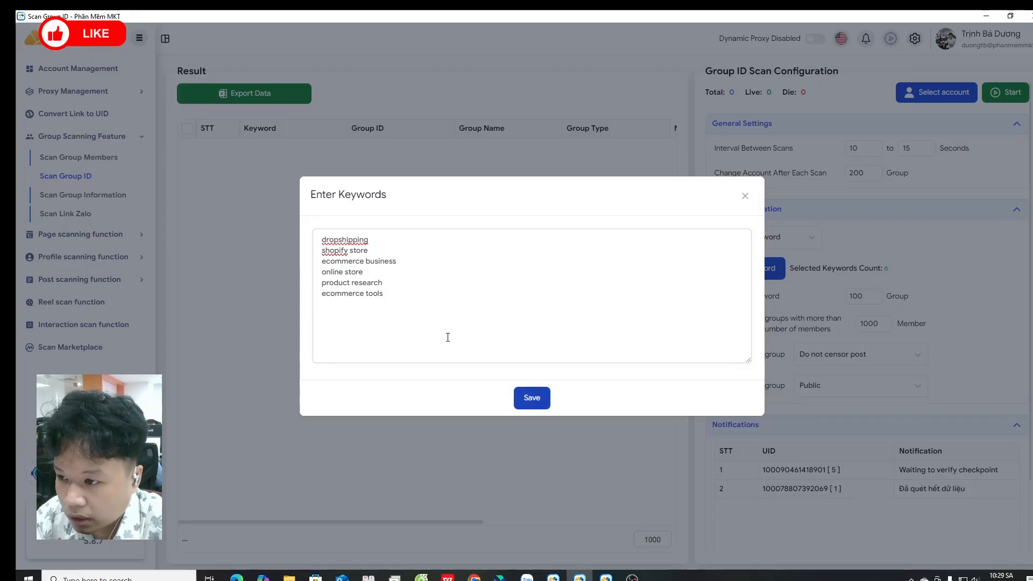
click(531, 399)
Step: Select the second and third accounts to run the scan and save the selection
click(936, 98)
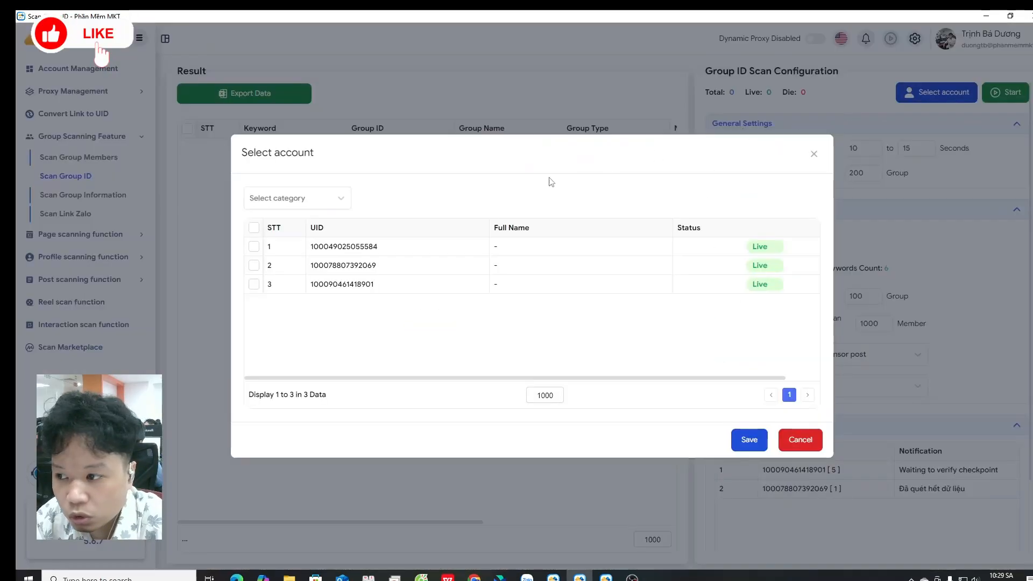
click(254, 265)
click(254, 284)
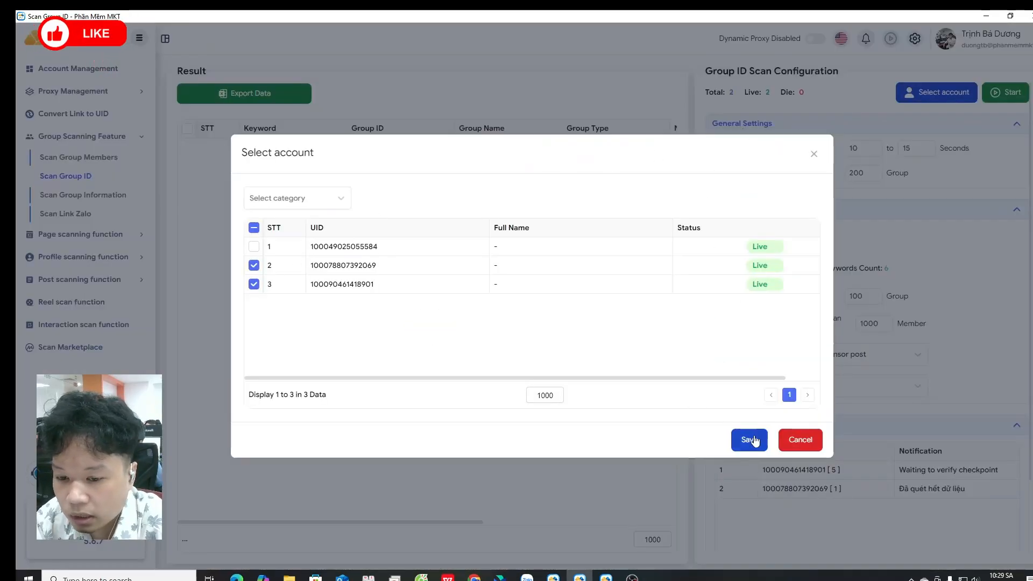
click(749, 439)
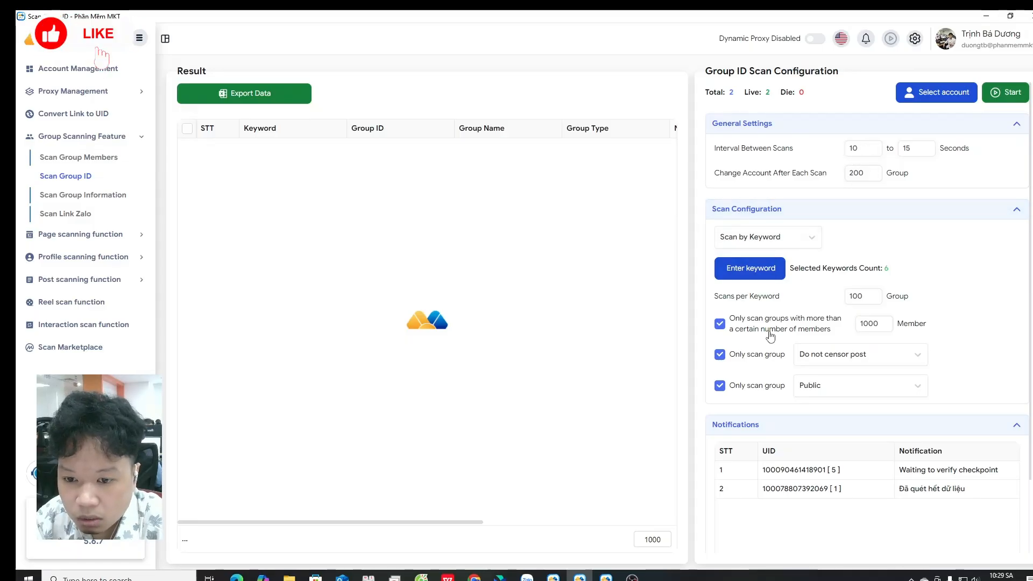
Step: Set the scans per keyword to 50 groups
double_click(860, 296)
click(860, 296)
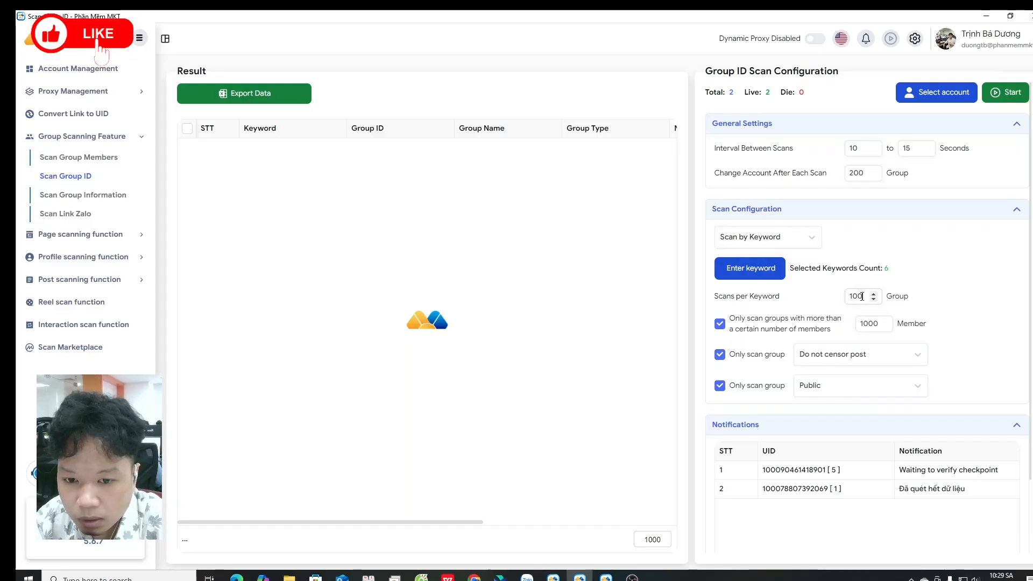
drag(862, 297, 840, 300)
text(50)
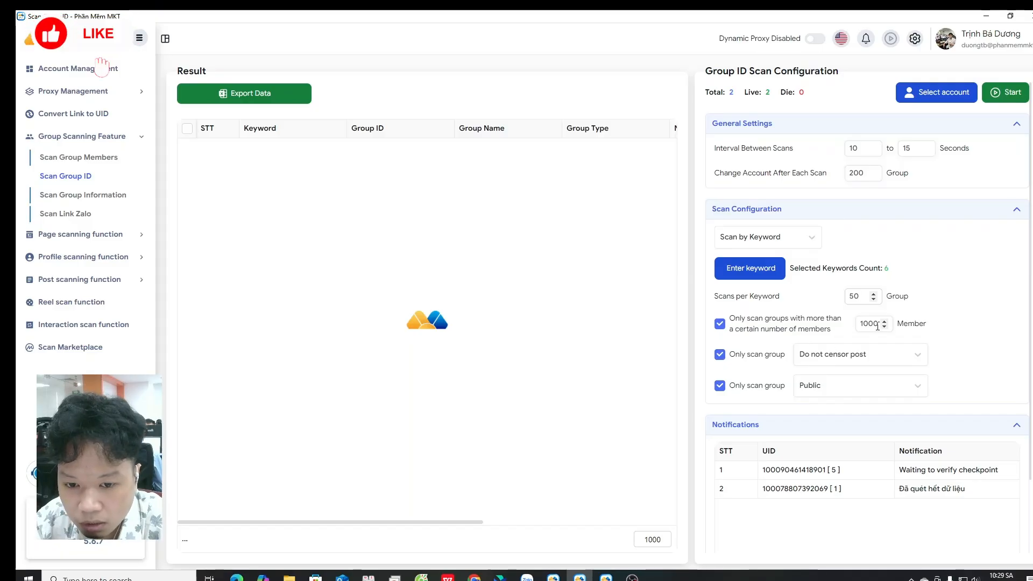
Step: Set the group filters to Do not censor post and Public
click(841, 363)
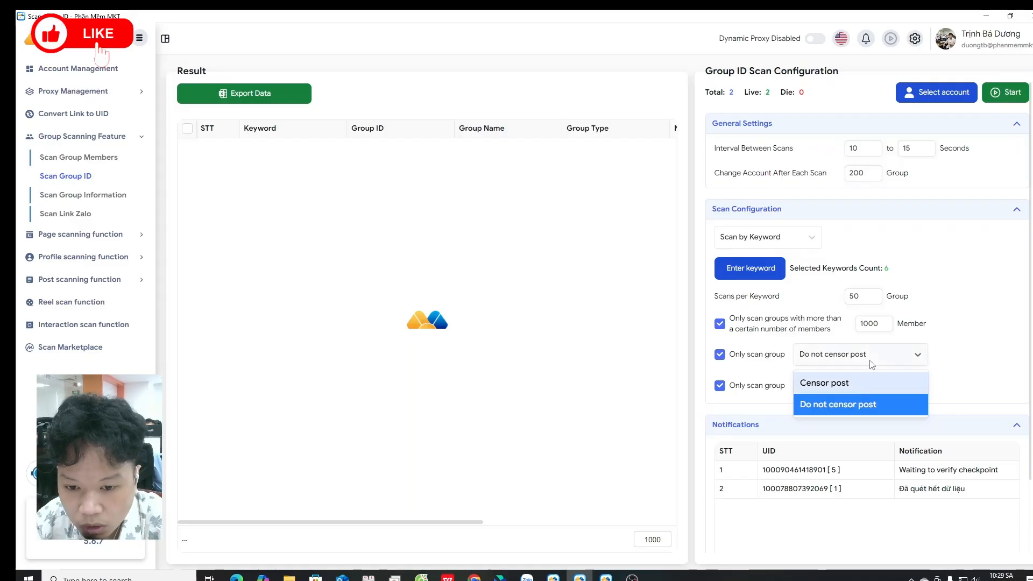
click(872, 364)
click(830, 387)
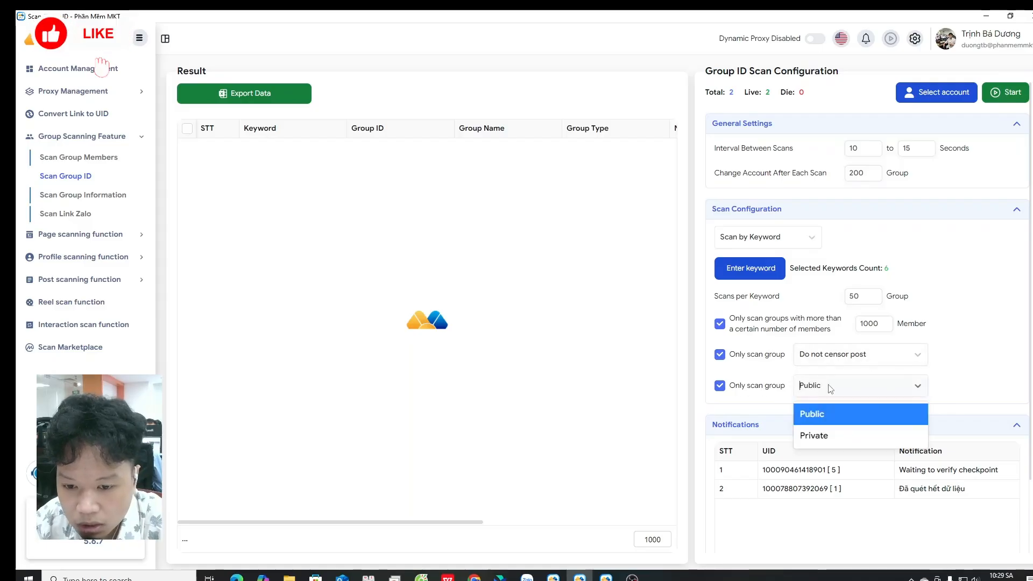
click(832, 414)
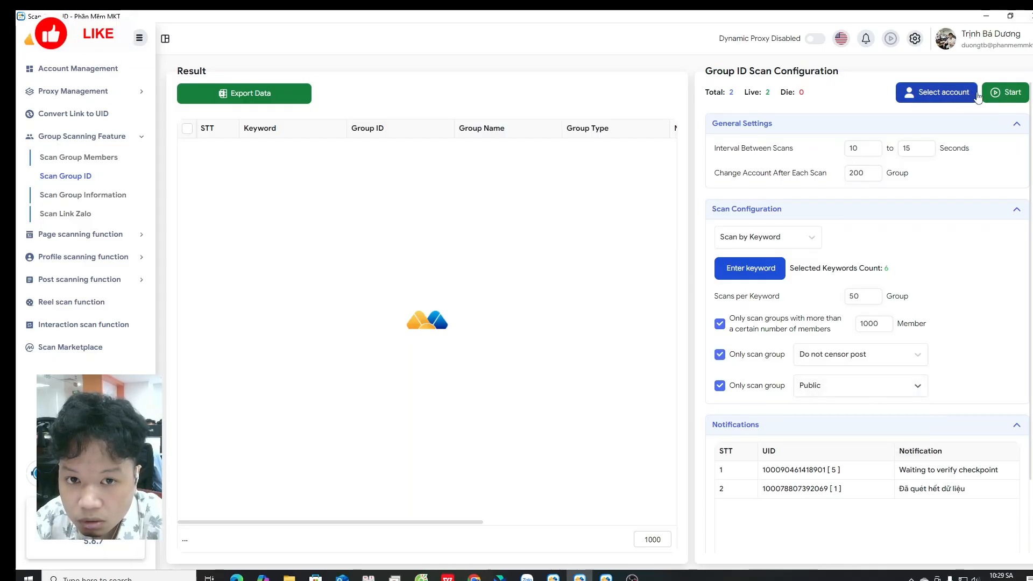
Step: Start the group ID scan and scroll through the scanned group results
click(1002, 93)
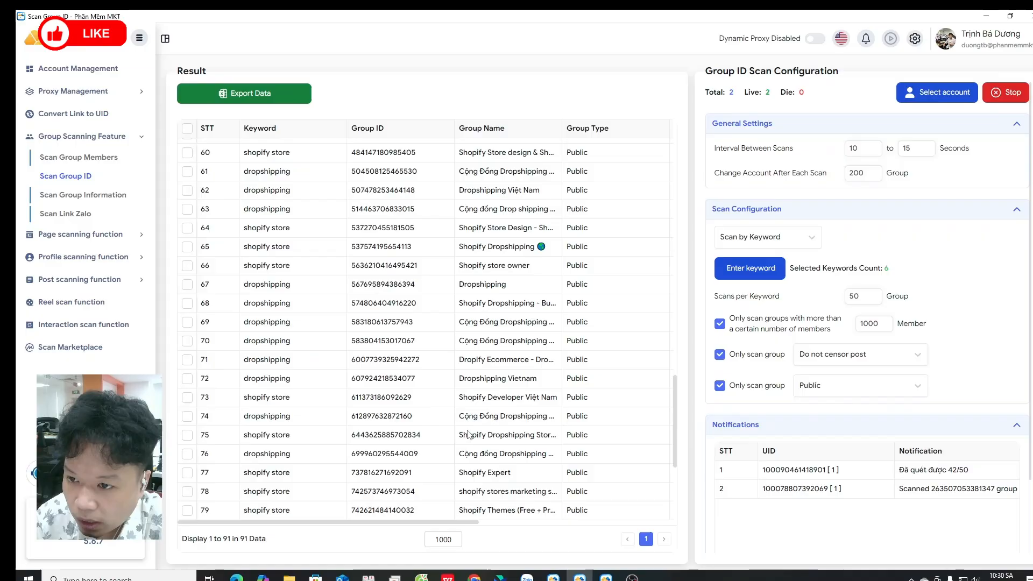
scroll(465, 436, up, 2)
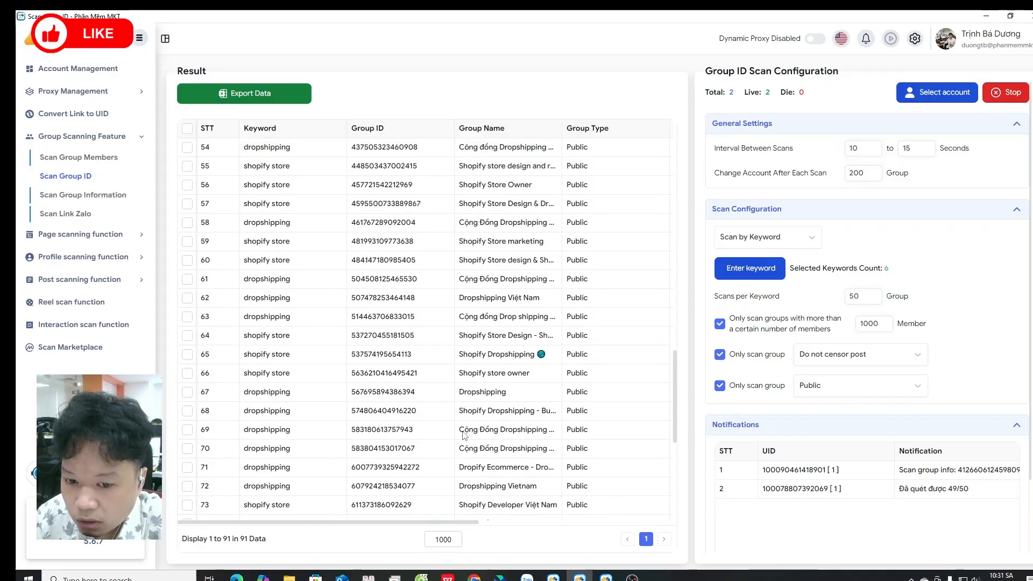
scroll(465, 436, up, 8)
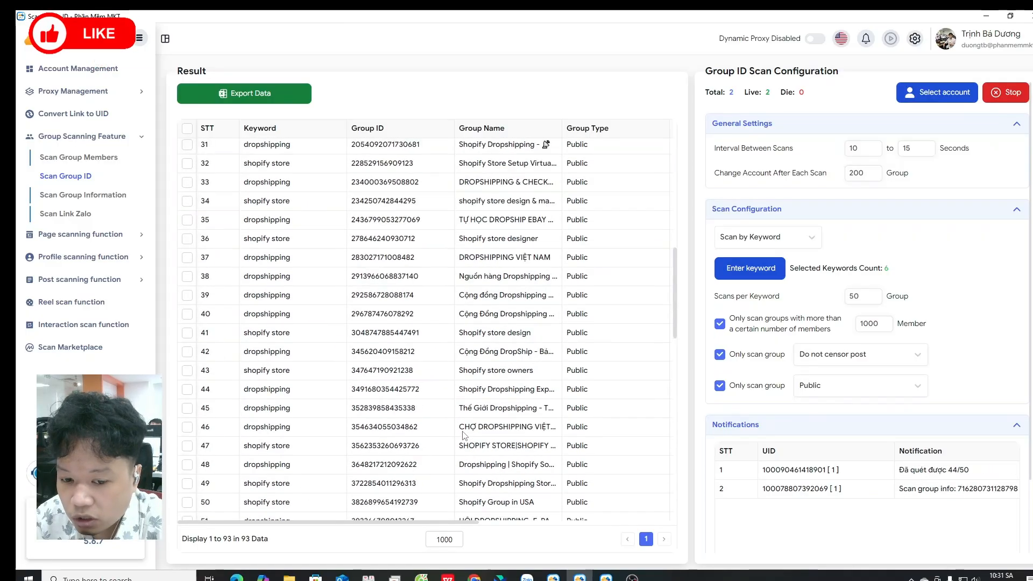
scroll(465, 437, up, 10)
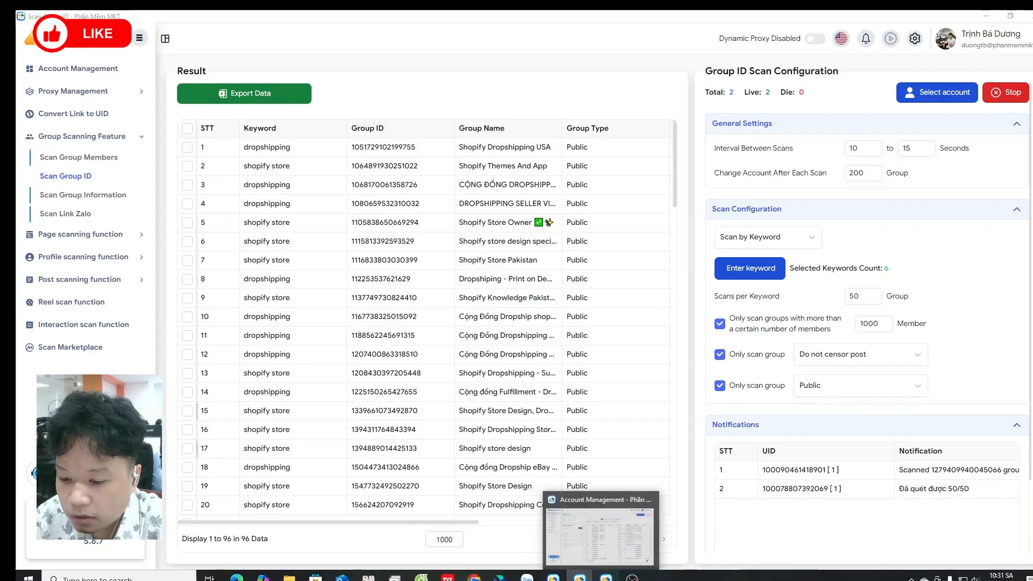
Step: Switch to the other MKT software window and browse its Manage Page List and Content Management sections
click(579, 576)
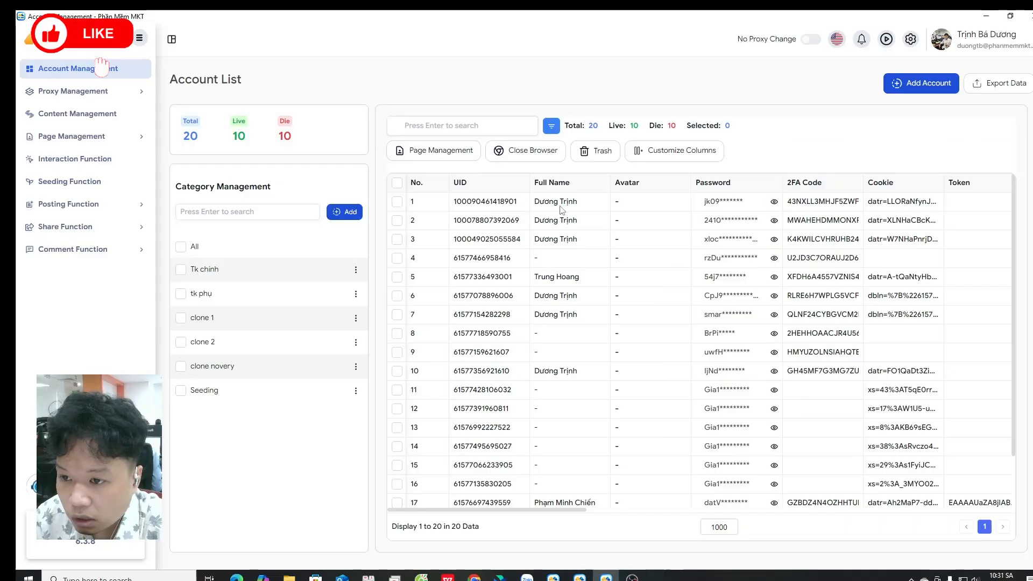
click(142, 139)
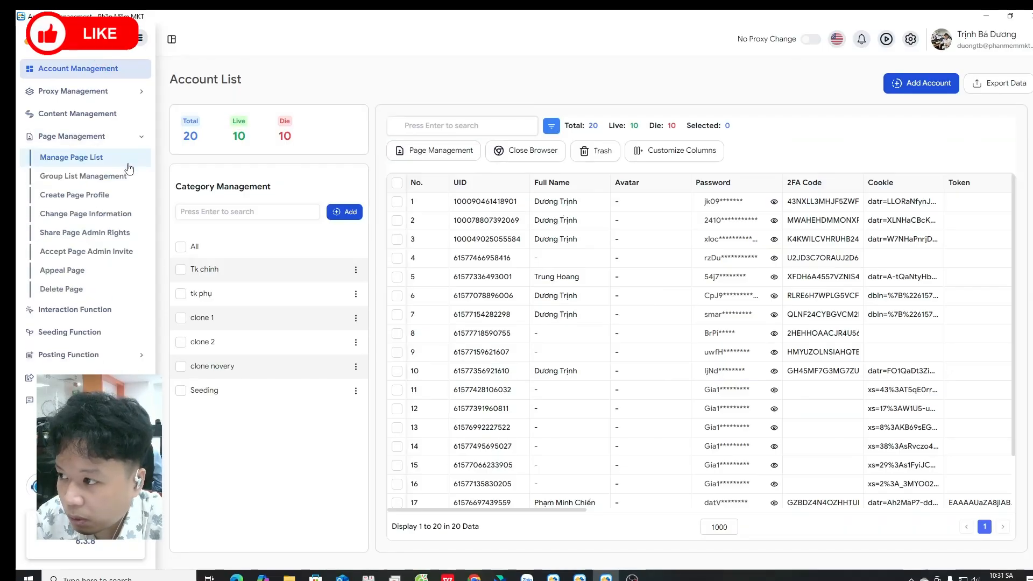
click(75, 157)
scroll(531, 150, down, 10)
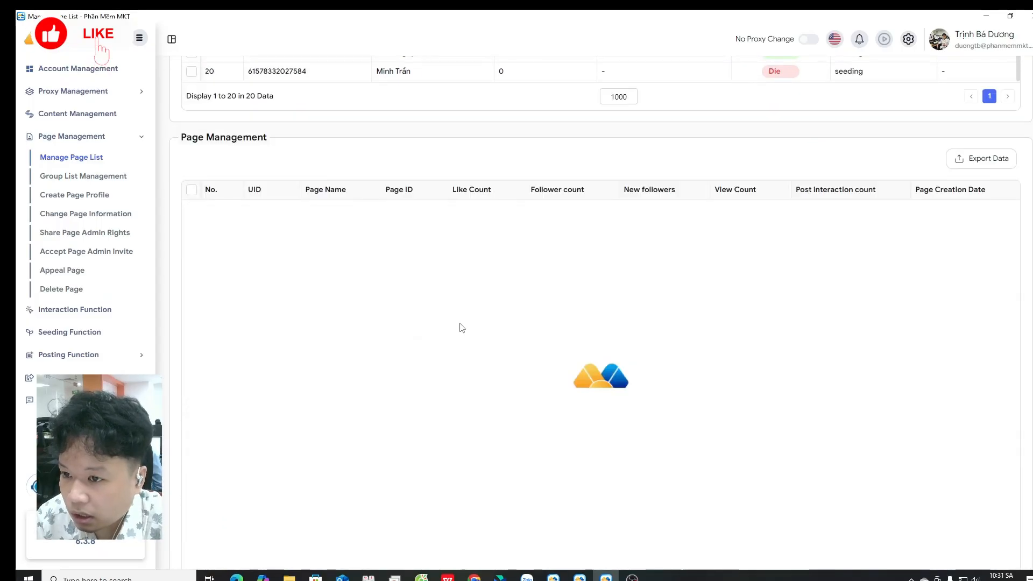
scroll(459, 325, up, 7)
scroll(499, 248, up, 2)
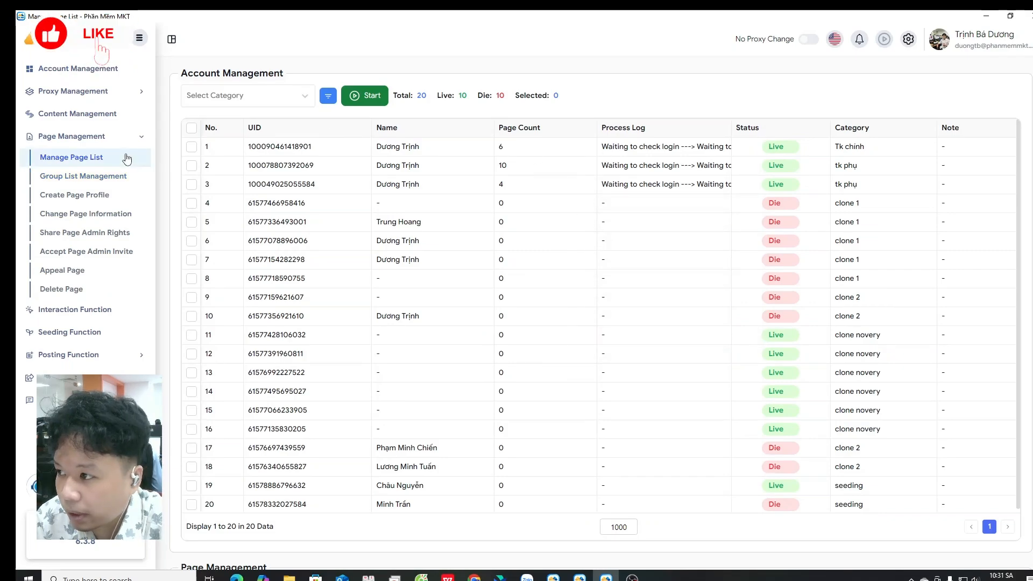
click(122, 114)
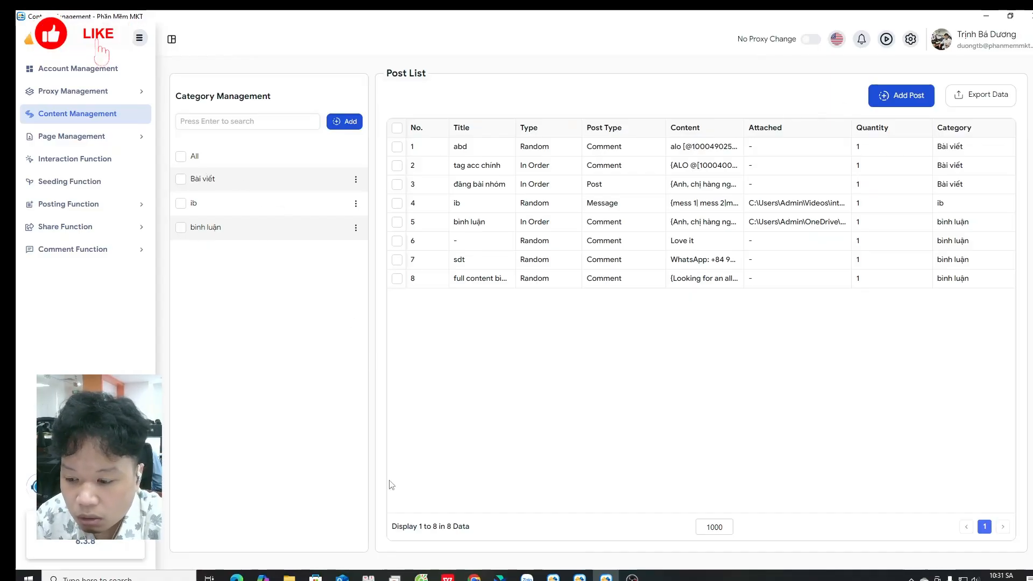
Step: Switch to the browser's ChatGPT tab with the software introduction samples
click(474, 577)
click(737, 21)
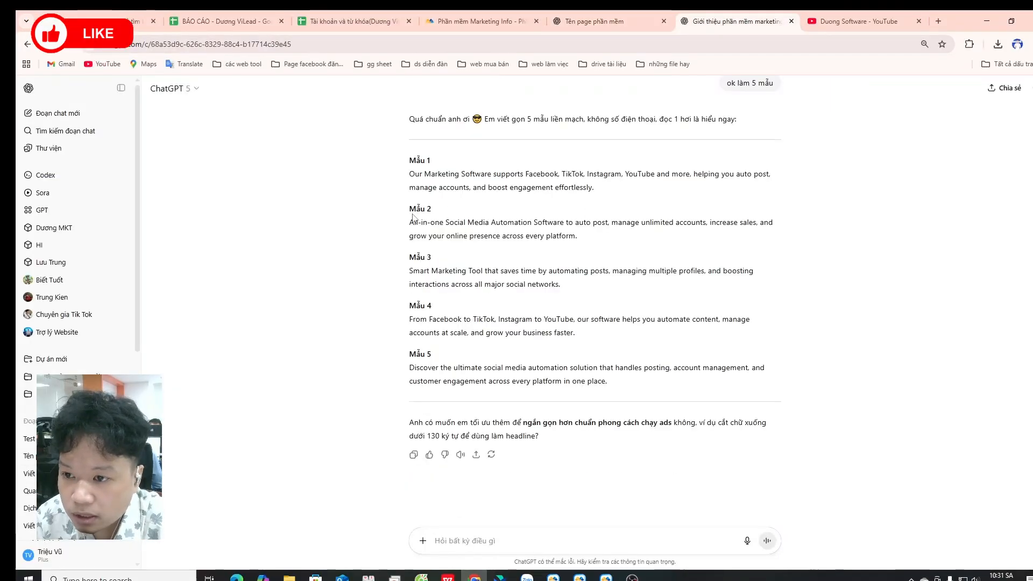
Step: Copy each of the five ChatGPT sample introductions, Mẫu 1 through Mẫu 5, one at a time
scroll(412, 217, up, 1)
drag(410, 228, 597, 246)
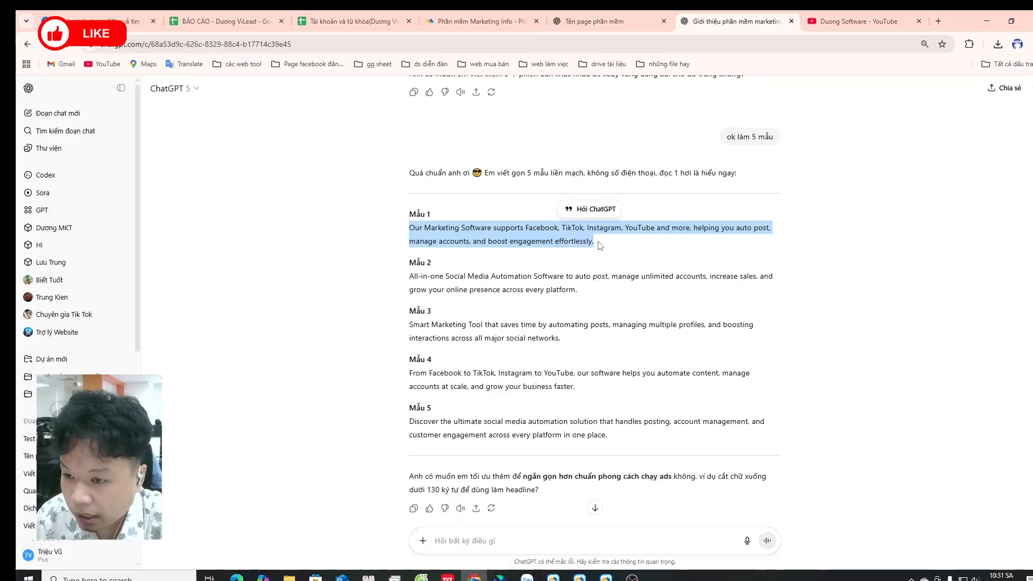
mouse_move(408, 277)
mouse_down()
mouse_move(577, 293)
mouse_move(406, 279)
mouse_up()
key(super+c)
click(578, 293)
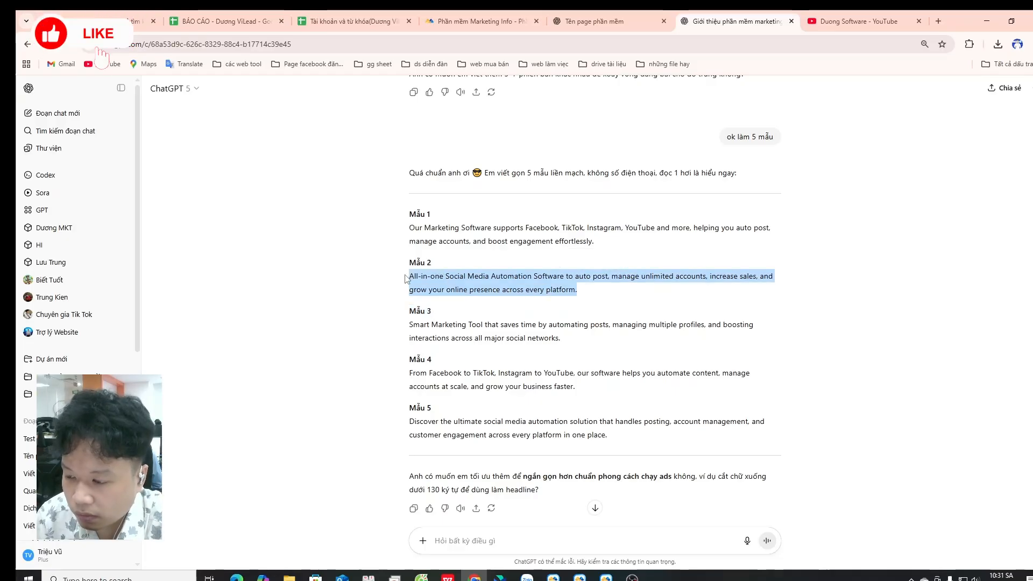
drag(409, 325, 550, 339)
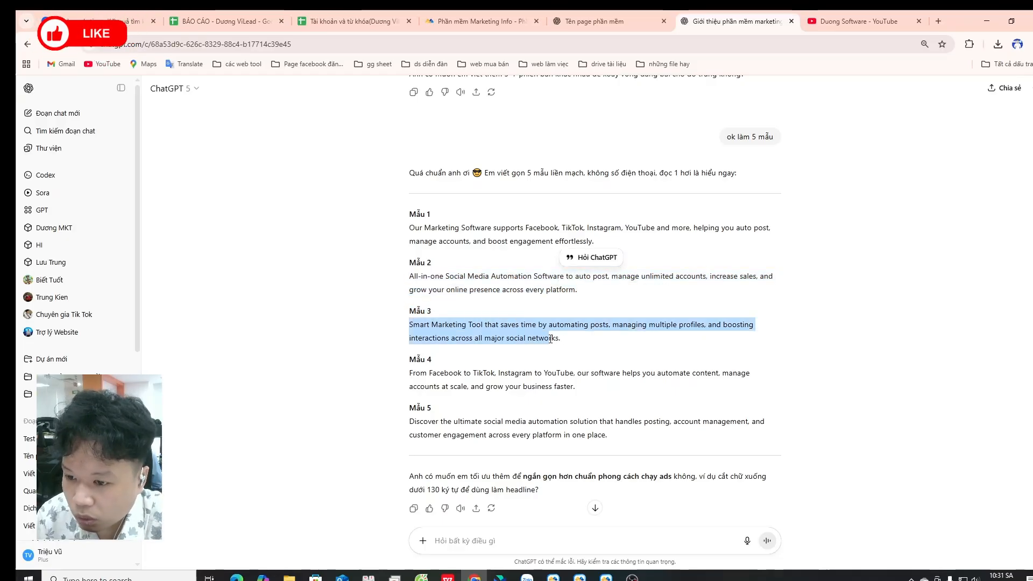
drag(409, 373, 433, 407)
drag(582, 392, 434, 368)
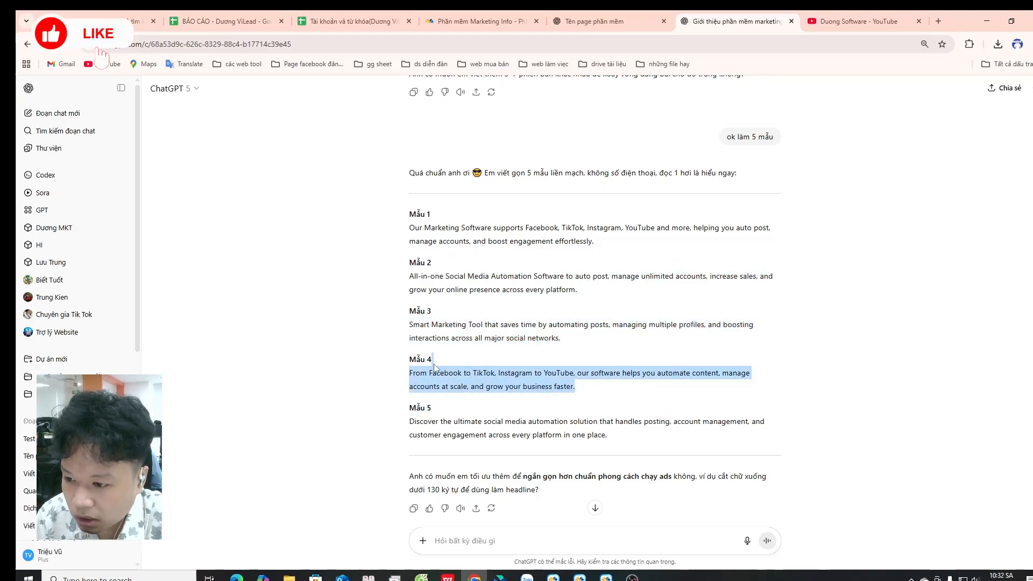
drag(409, 421, 610, 437)
Step: Switch to the MKT Content Management window and start a new post in the Bài viết category
click(579, 578)
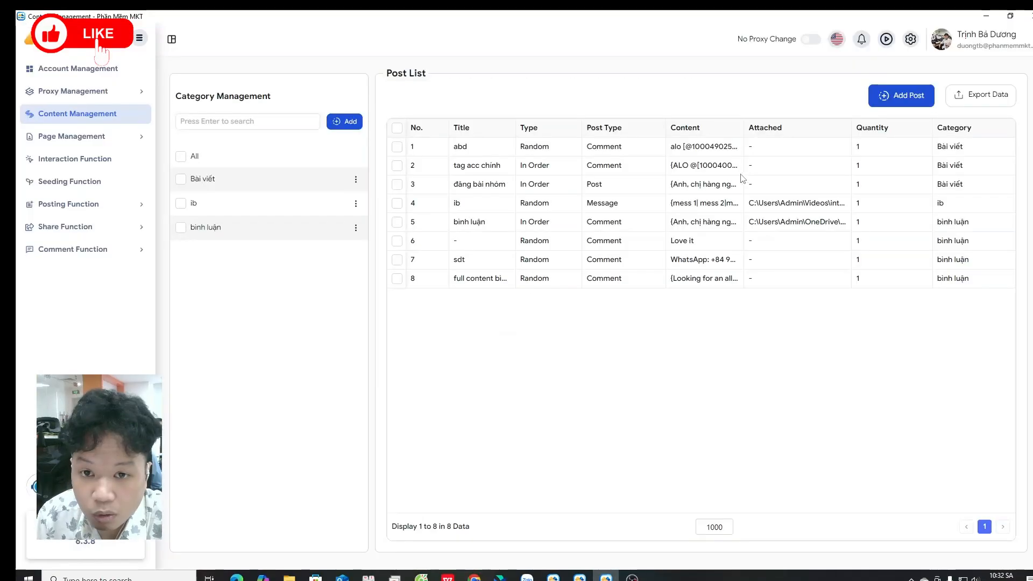
click(889, 100)
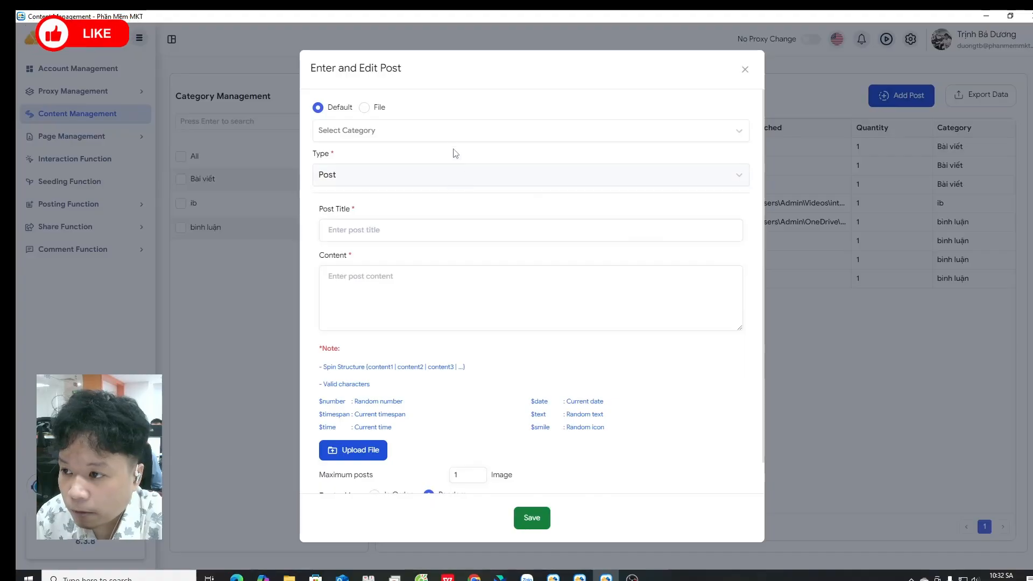
click(438, 135)
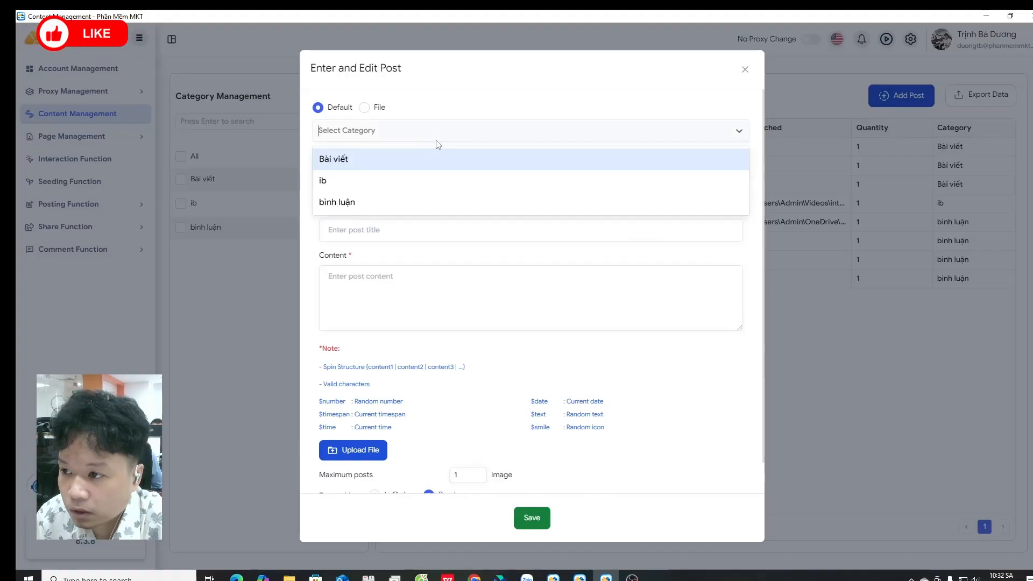
click(408, 162)
click(409, 177)
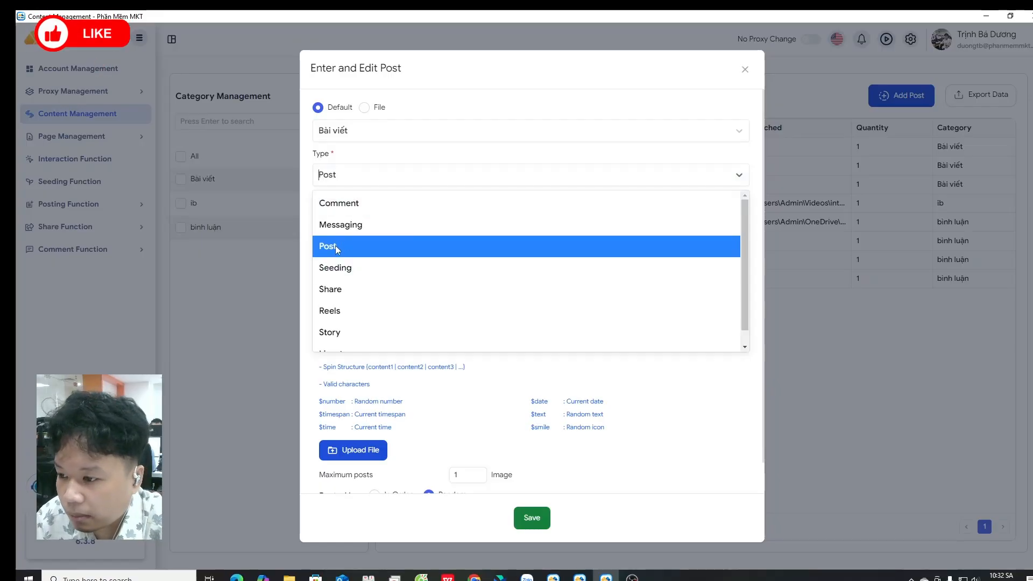
Step: Keep the post type as Post and enter the post title test
scroll(355, 242, down, 1)
click(357, 232)
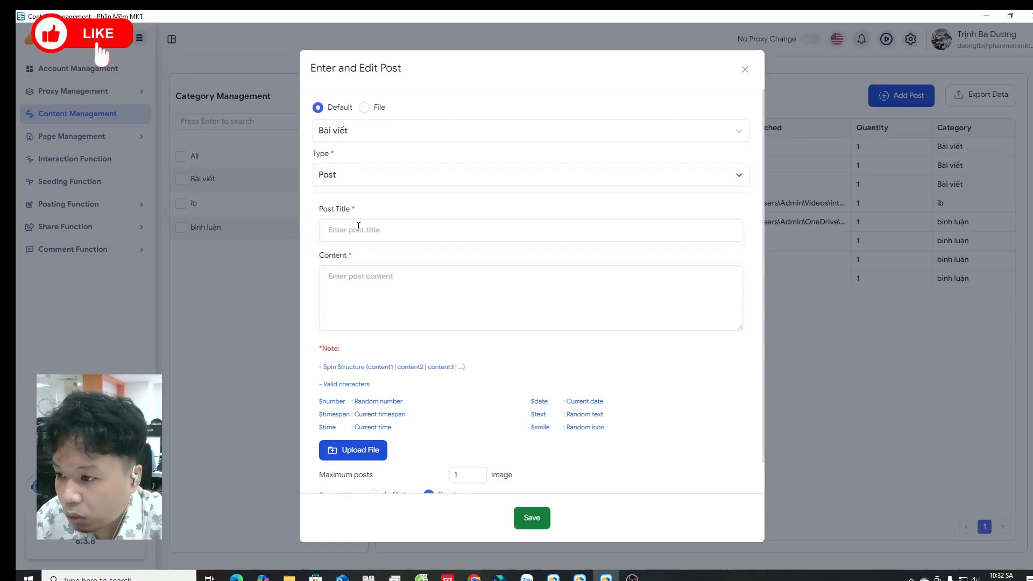
text(test)
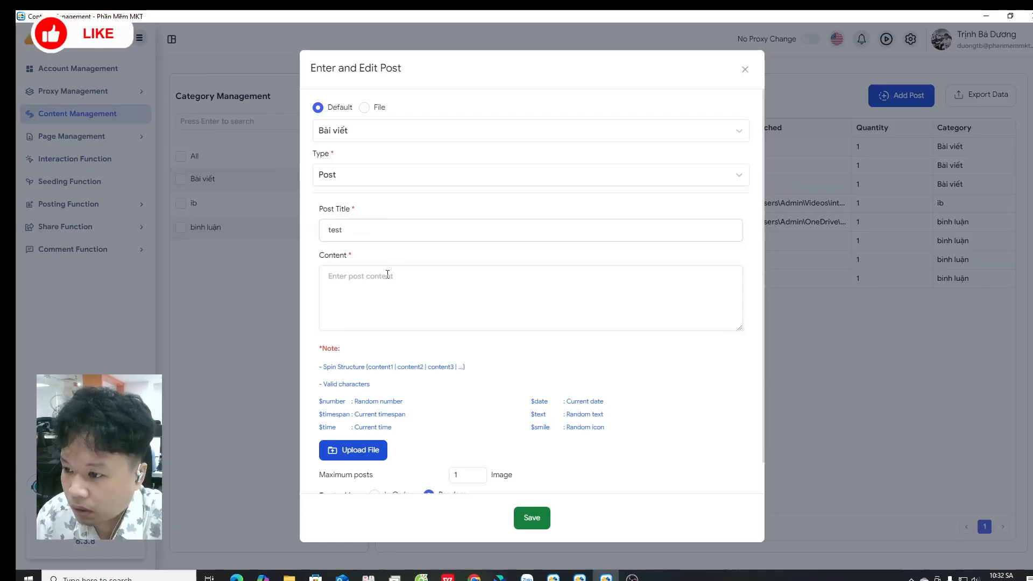
Step: Begin the content with { and paste samples 5, 4 and 3 from the clipboard, separated by |
click(387, 274)
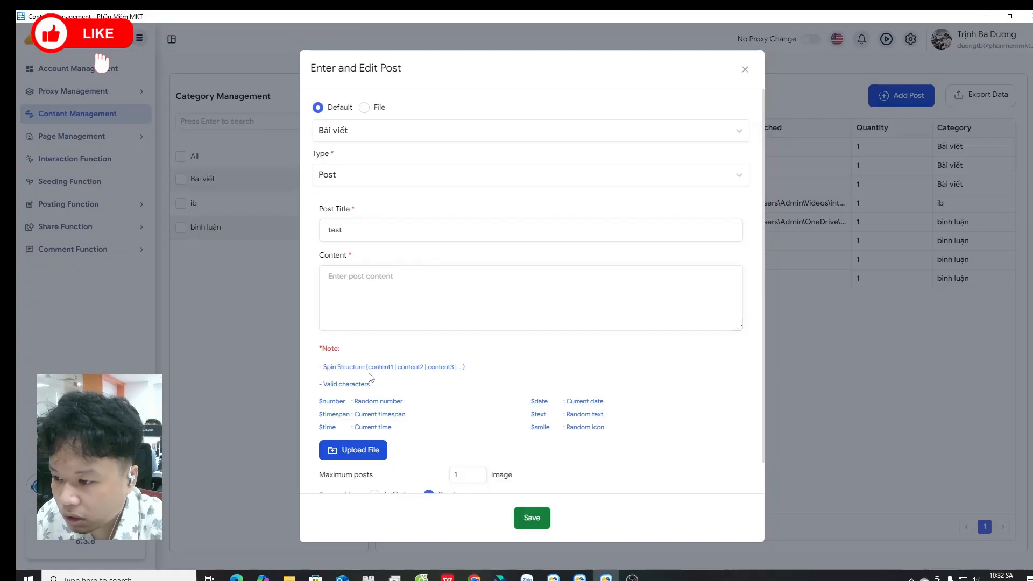
click(362, 282)
text(O)
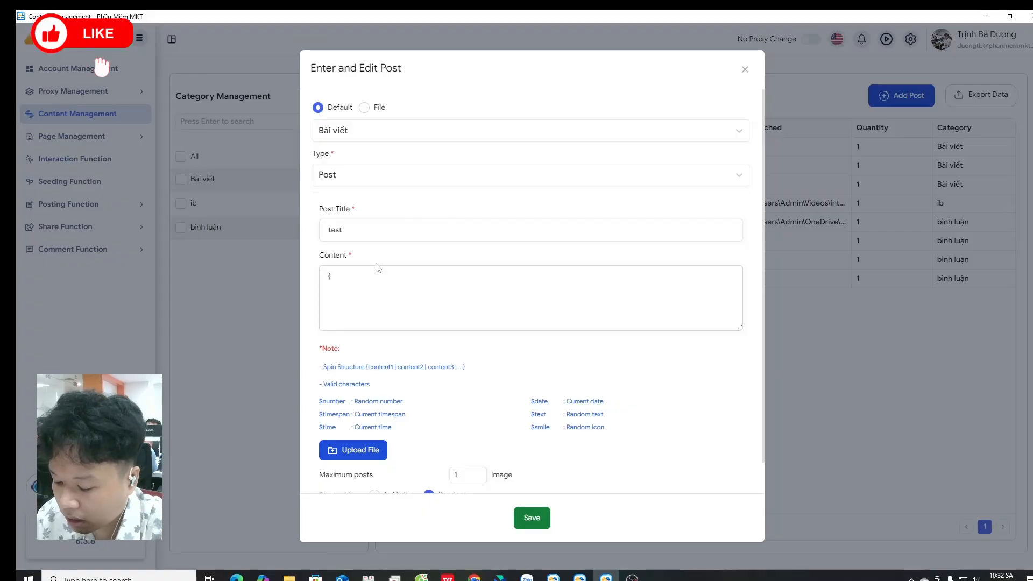
click(425, 323)
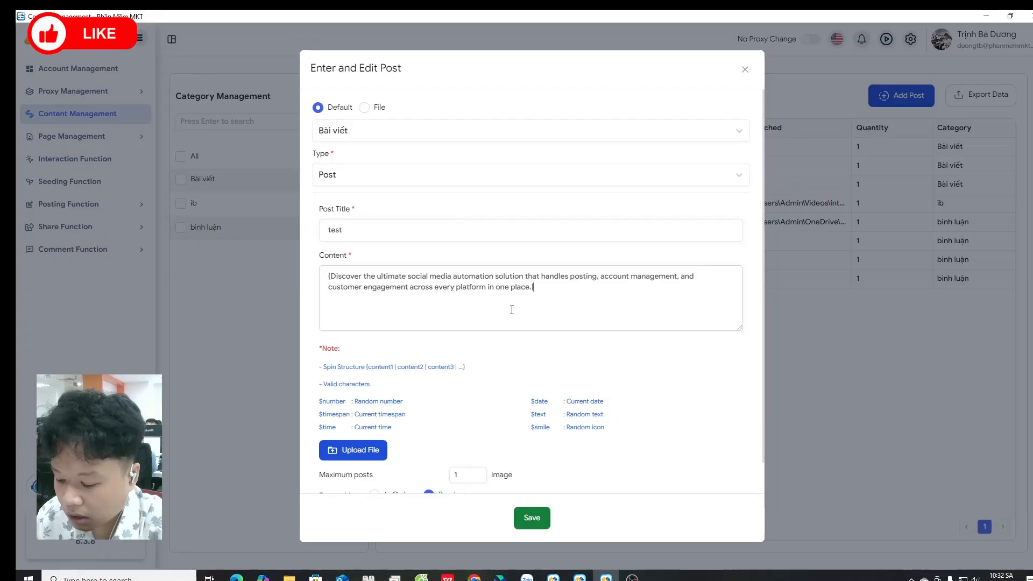
text(|)
click(594, 377)
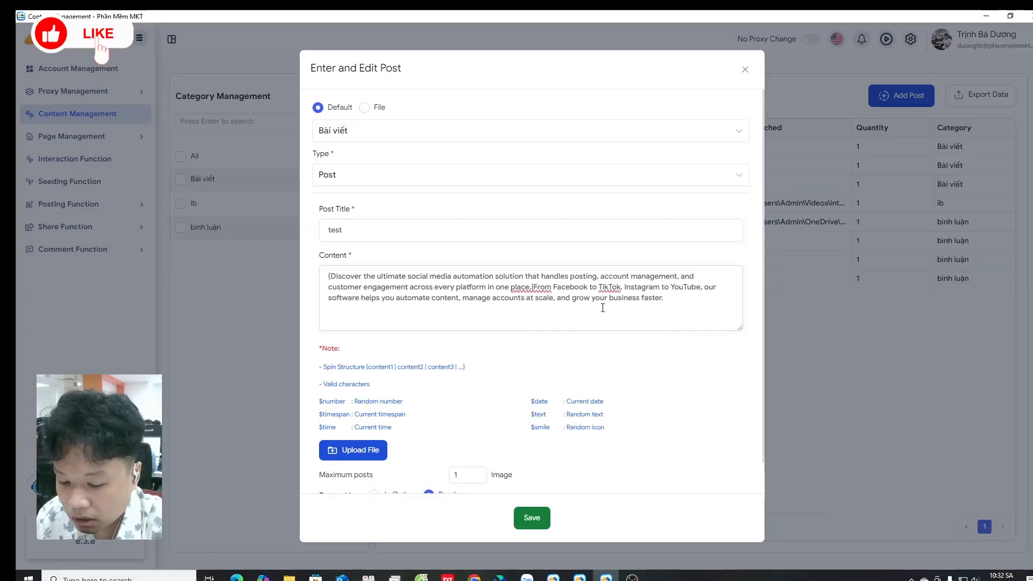
text(|)
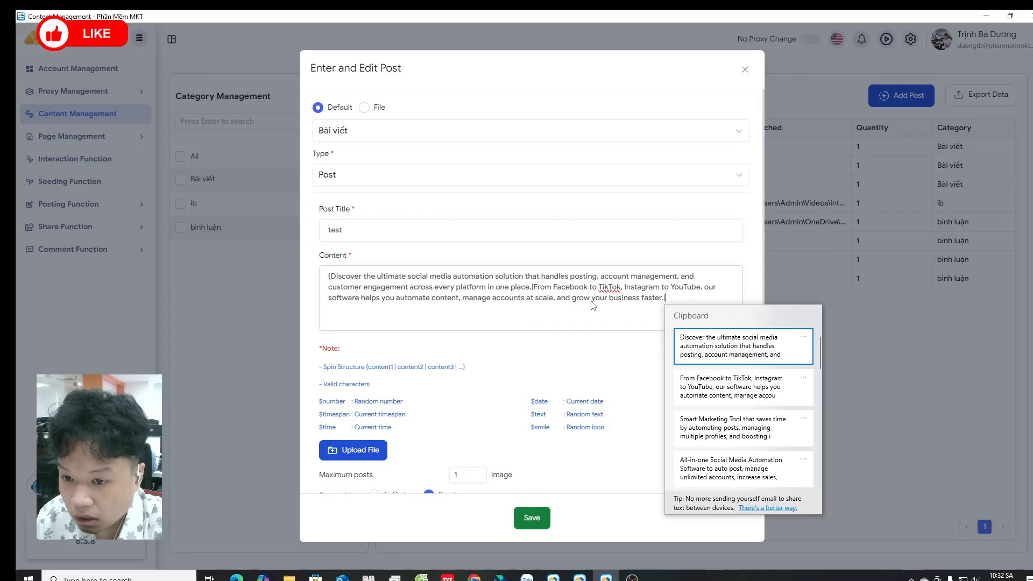
click(752, 419)
text(|)
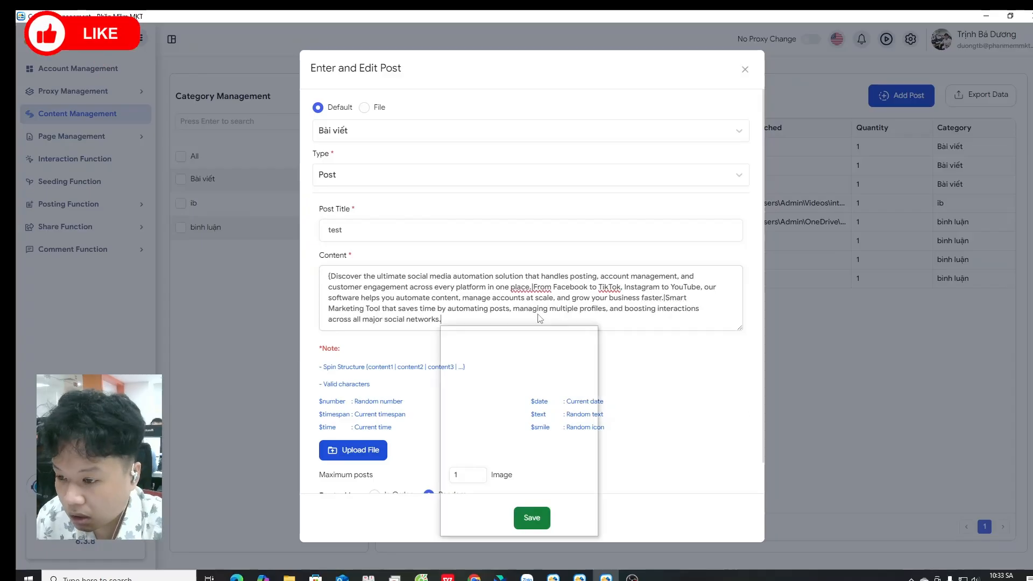
click(477, 319)
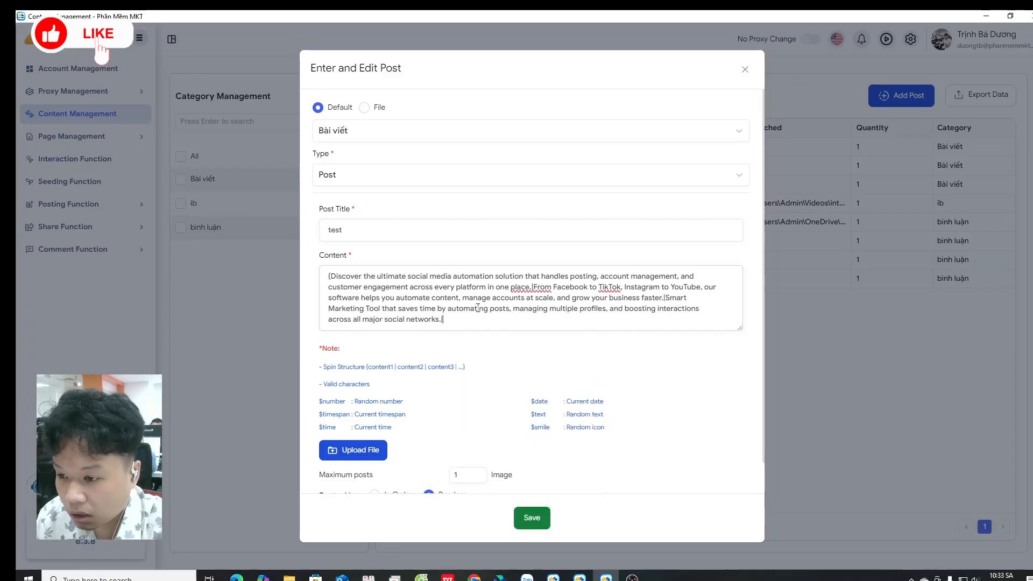
Step: Paste samples 2 and 1 from clipboard history, separated by |, and close the spin structure with }
key(super+v)
scroll(522, 431, down, 1)
click(554, 461)
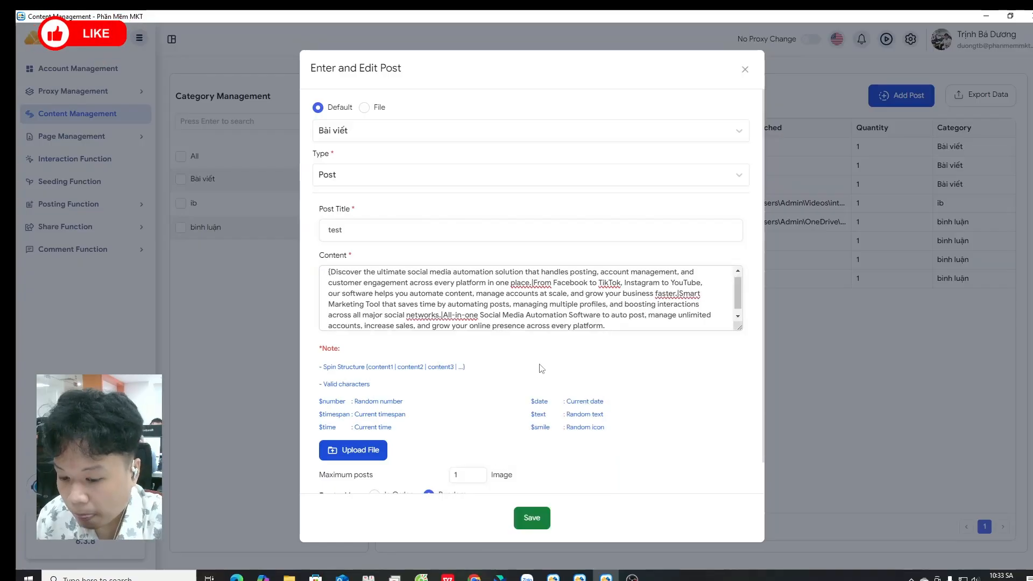
text(\)
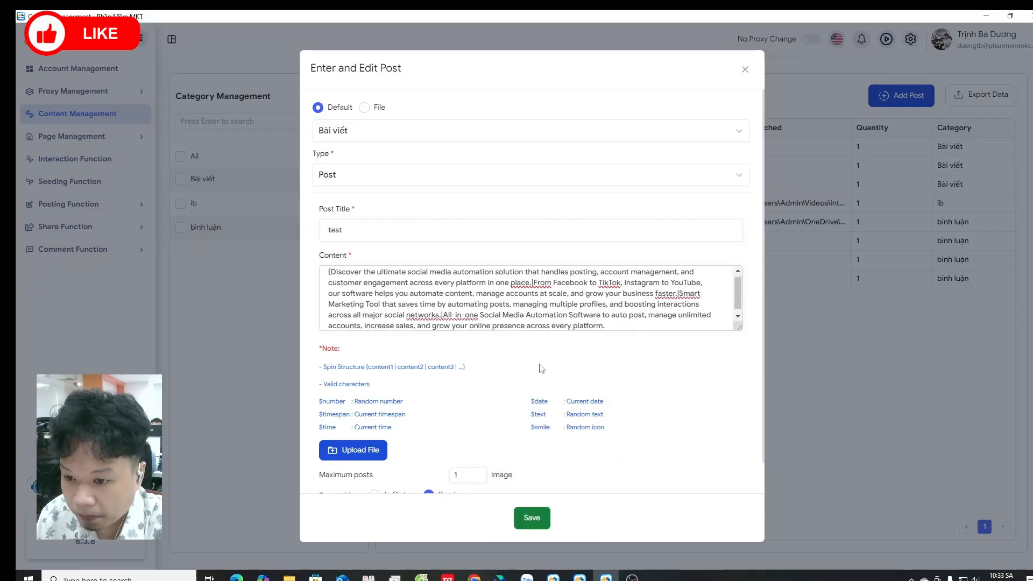
key(super+v)
scroll(648, 390, down, 3)
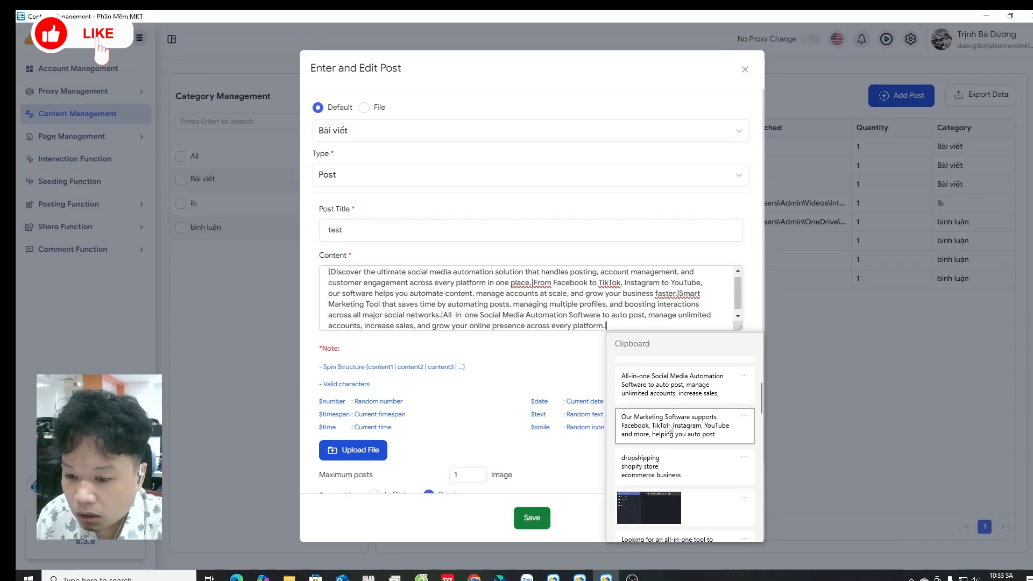
click(664, 383)
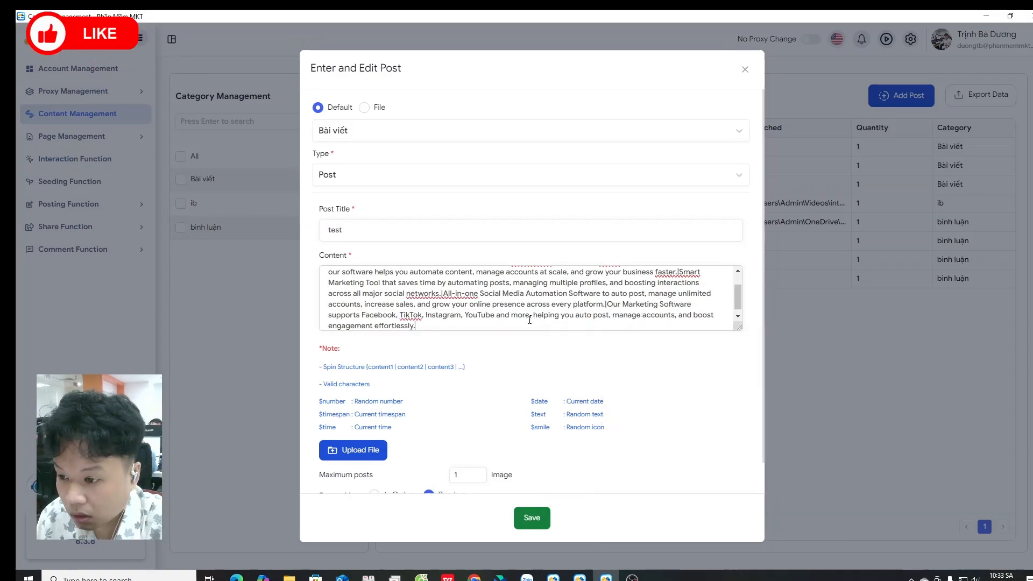
text(})
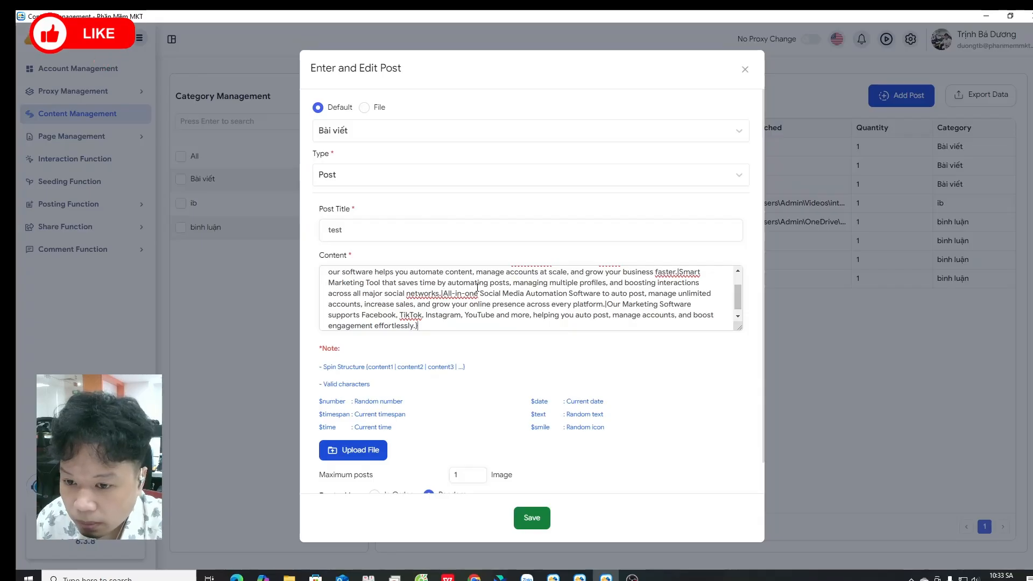
Step: Set the post to be posted In Order and save it
scroll(484, 291, up, 2)
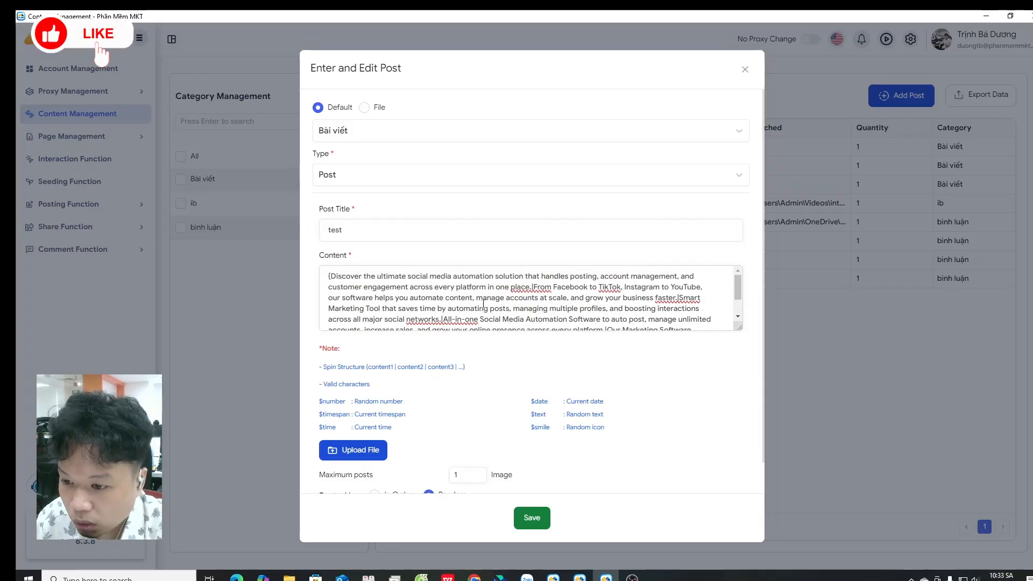
scroll(483, 304, down, 2)
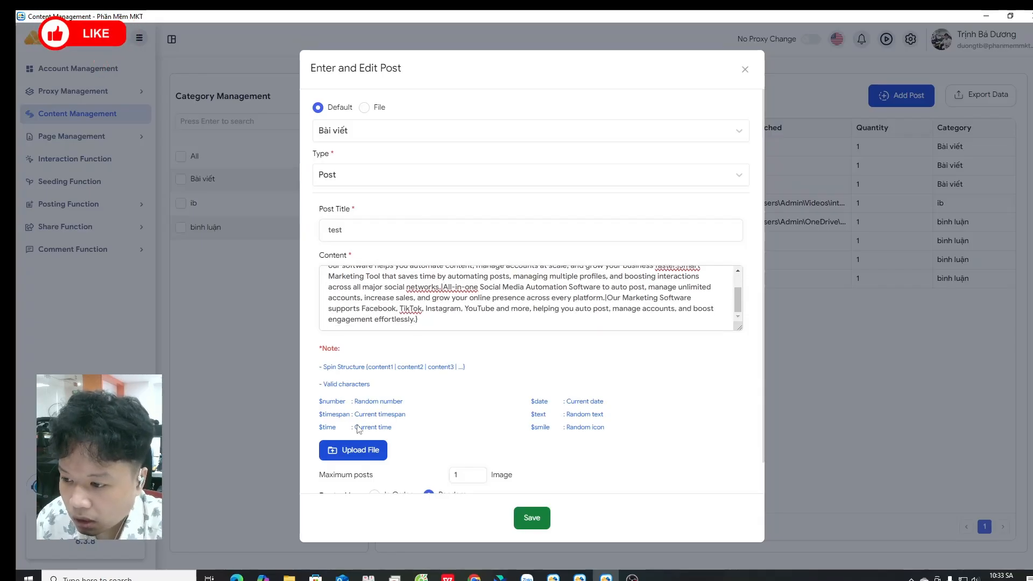
scroll(431, 455, down, 1)
click(375, 461)
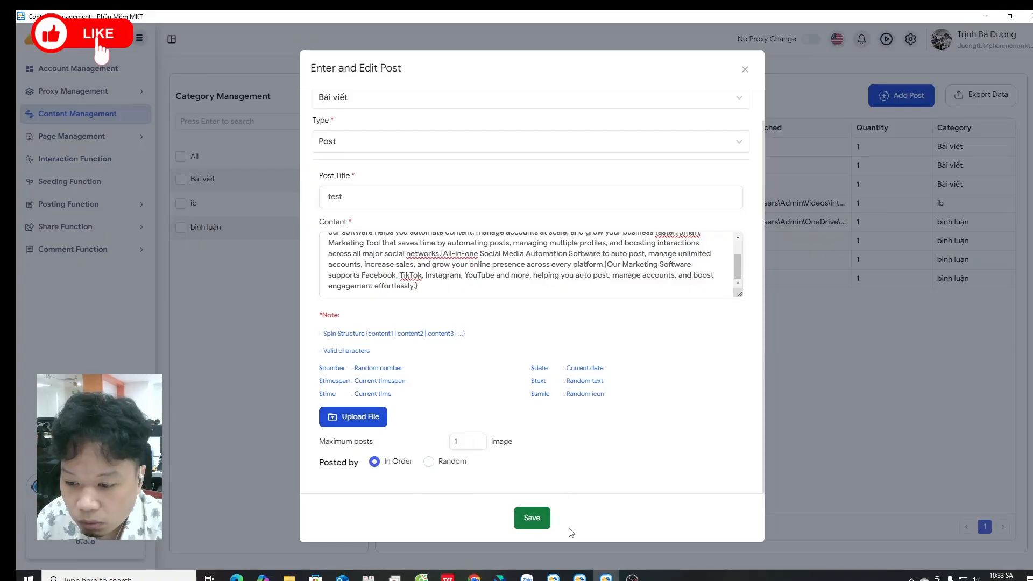
click(533, 518)
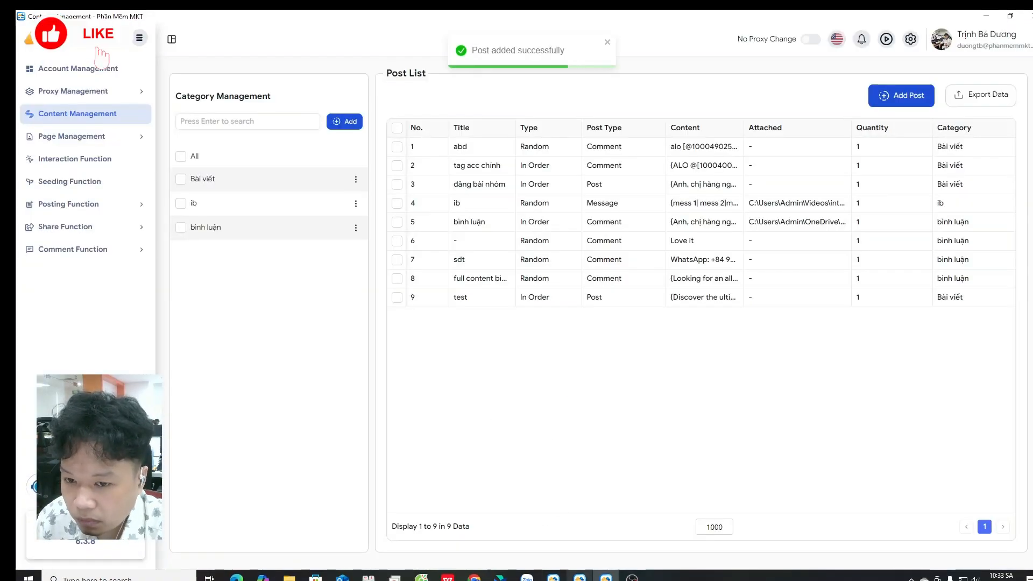
Step: Switch to the Scan Group ID window, select all scanned groups and deselect group 5
mouse_move(579, 577)
click(579, 535)
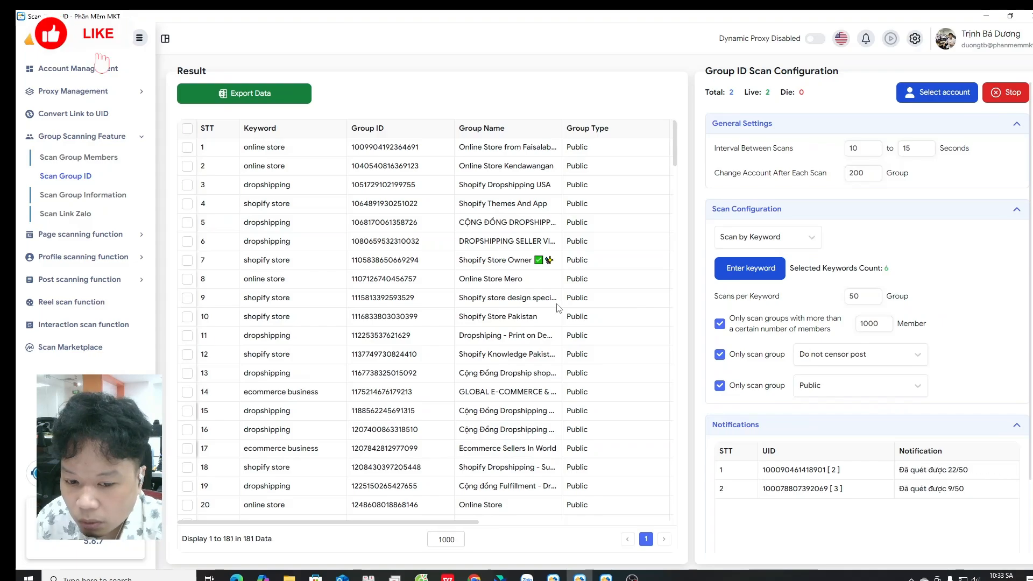
scroll(565, 306, down, 10)
scroll(577, 306, down, 10)
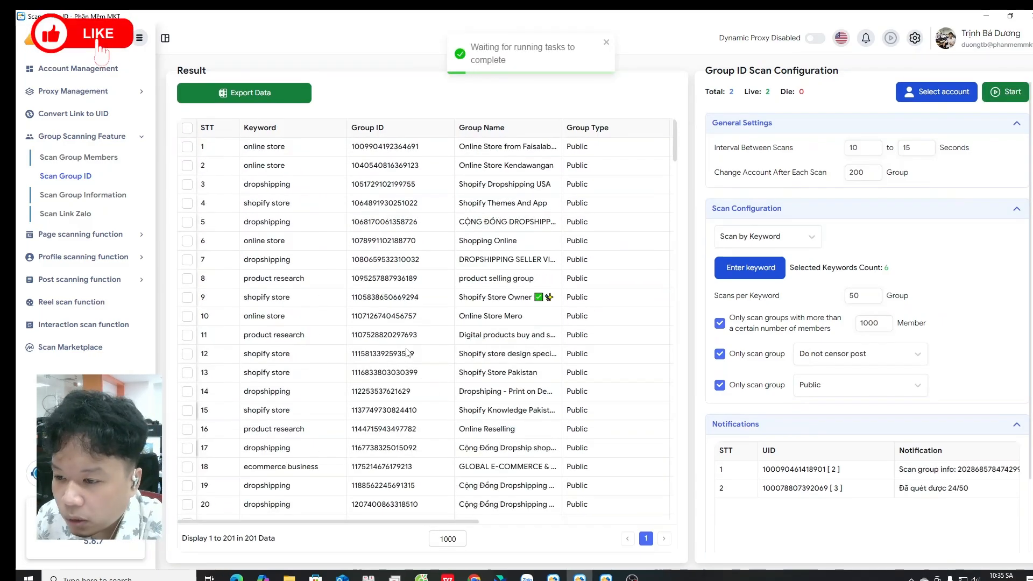
click(187, 129)
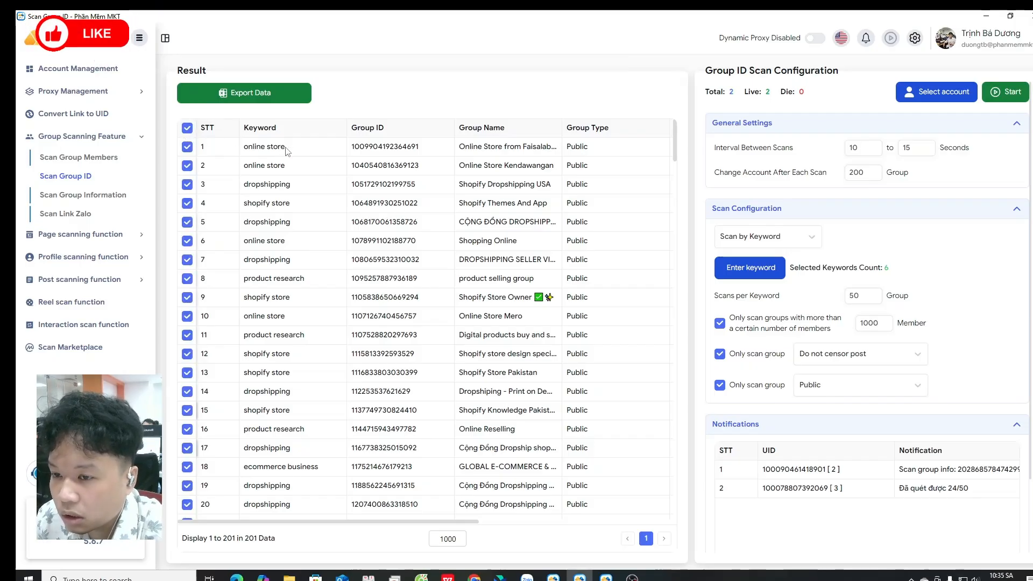
click(190, 225)
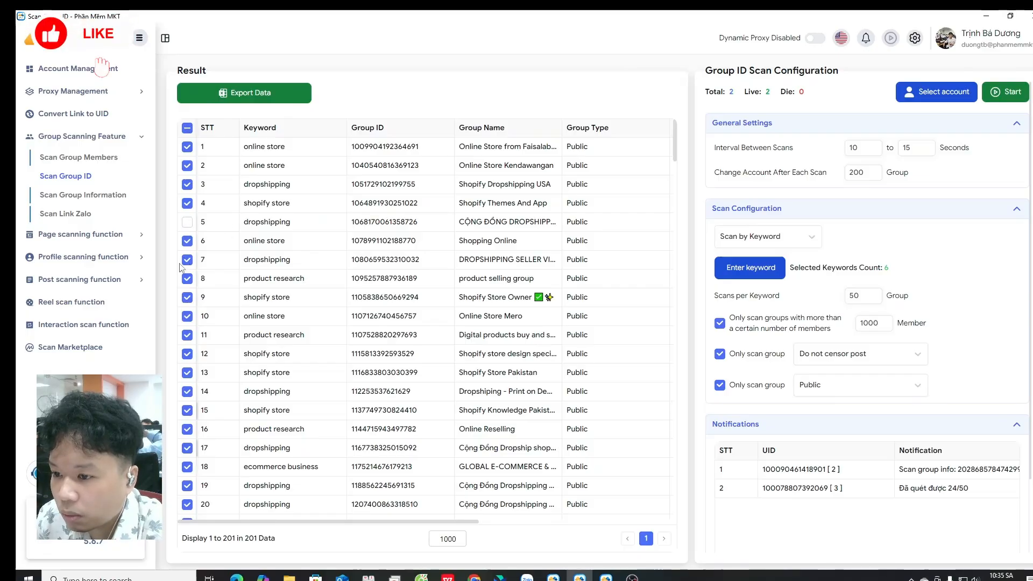
Step: Deselect groups 17, 19 and 20 in the results list
scroll(197, 273, down, 2)
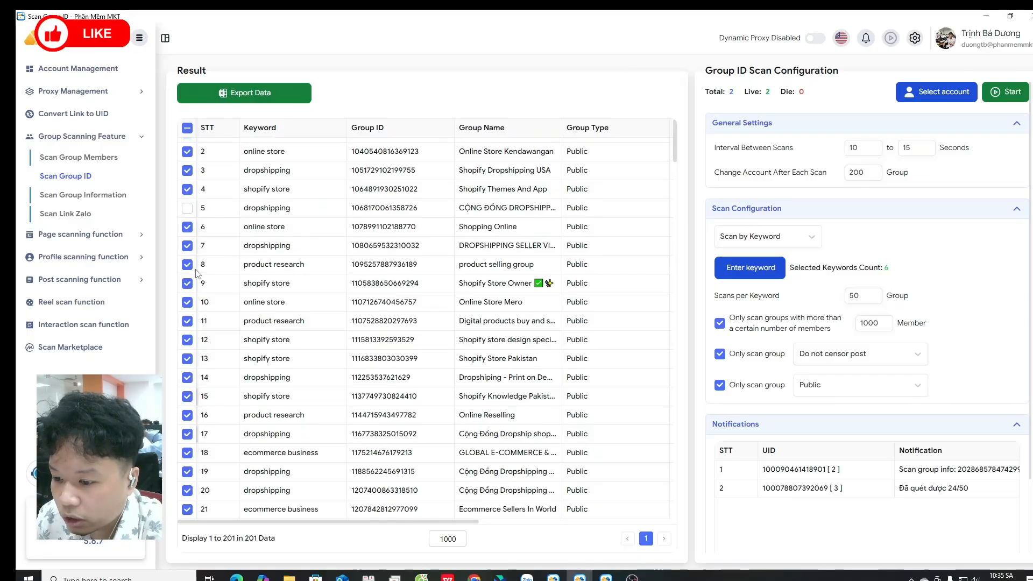
click(187, 340)
click(187, 378)
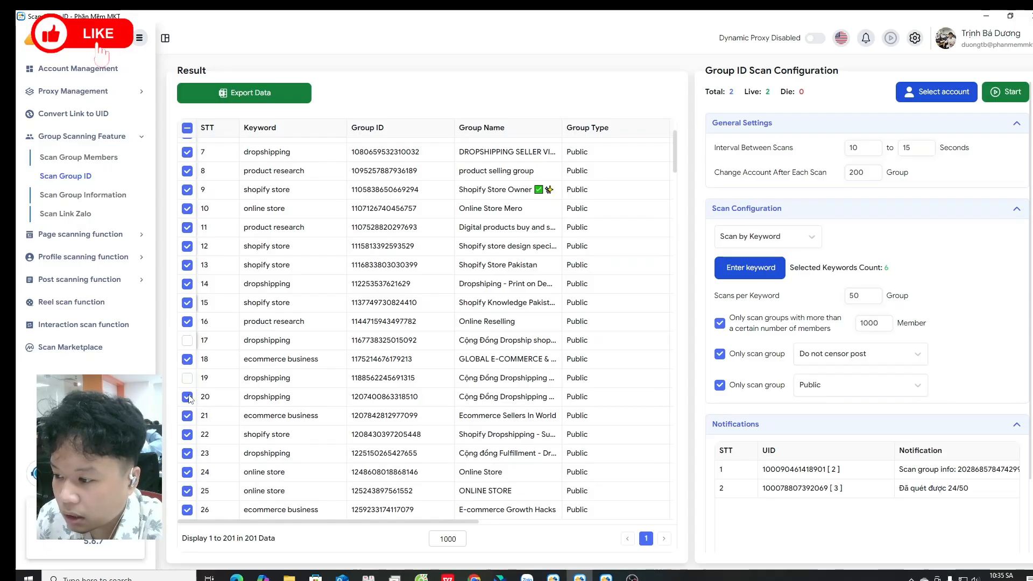
click(188, 396)
scroll(220, 382, down, 2)
scroll(357, 334, down, 2)
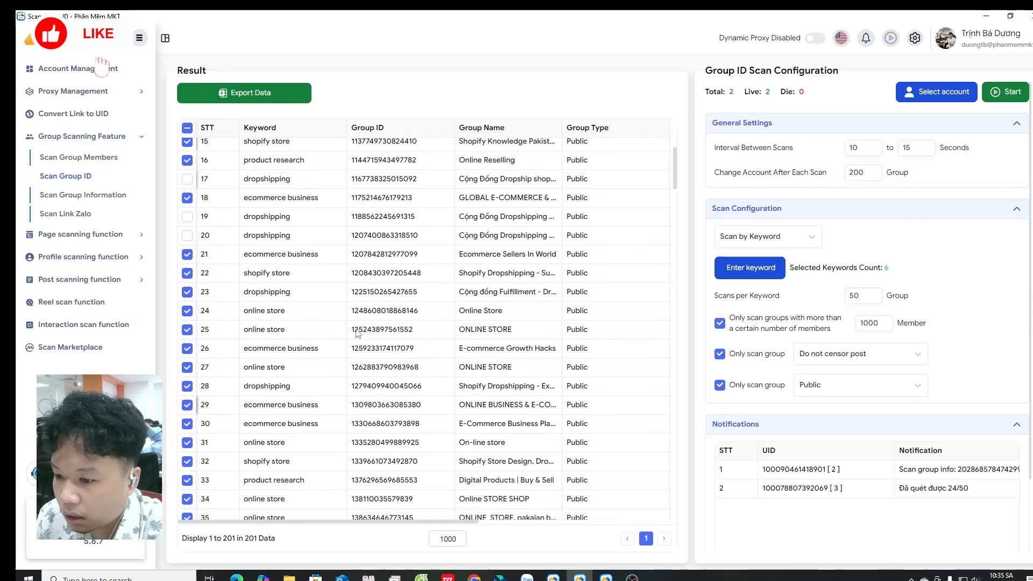
Step: Export the selected group IDs as an Excel file to Downloads under the default name
scroll(299, 186, up, 7)
click(263, 91)
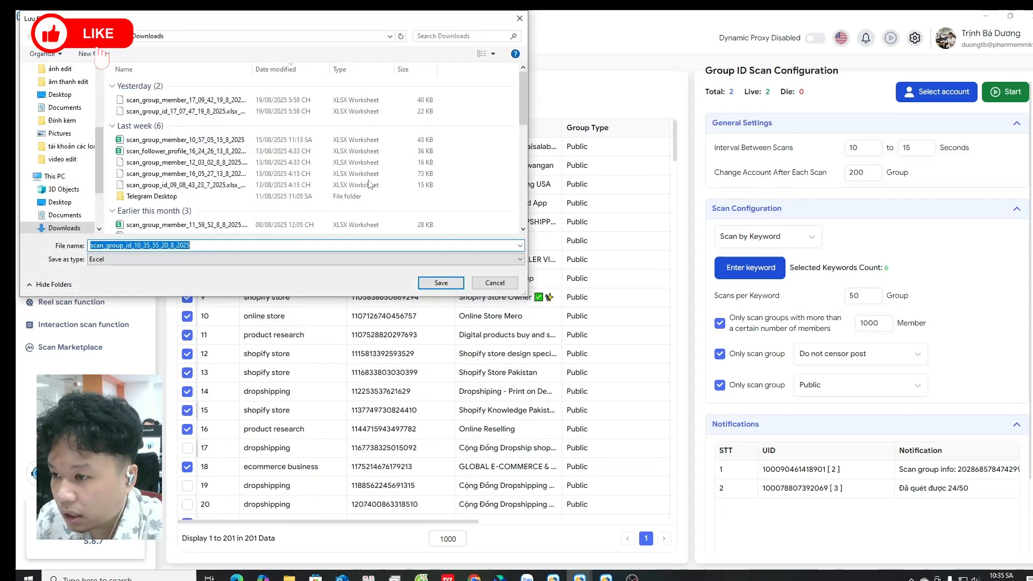
click(433, 284)
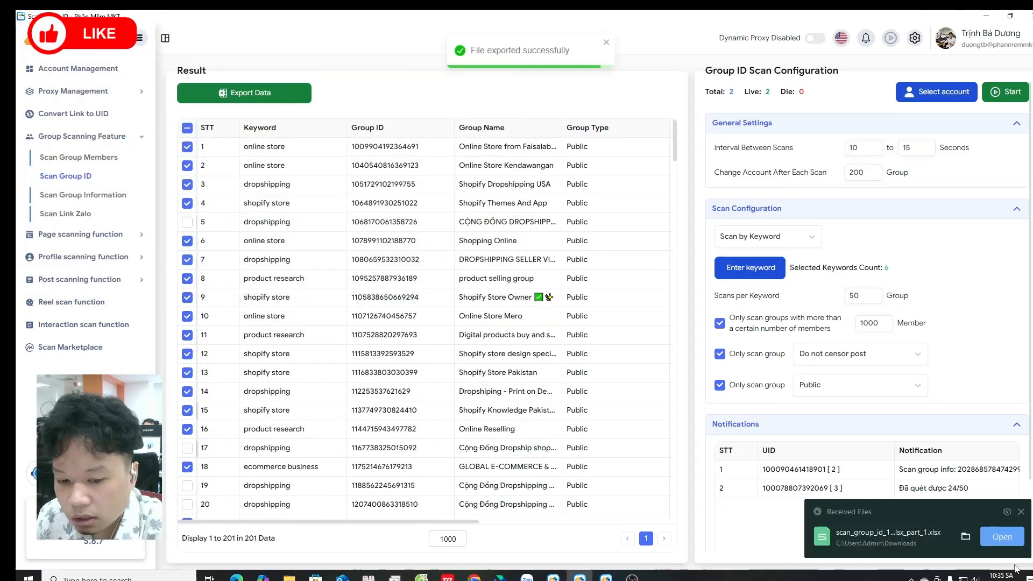
Step: Open the exported group ID spreadsheet and widen the Group ID column
click(1013, 541)
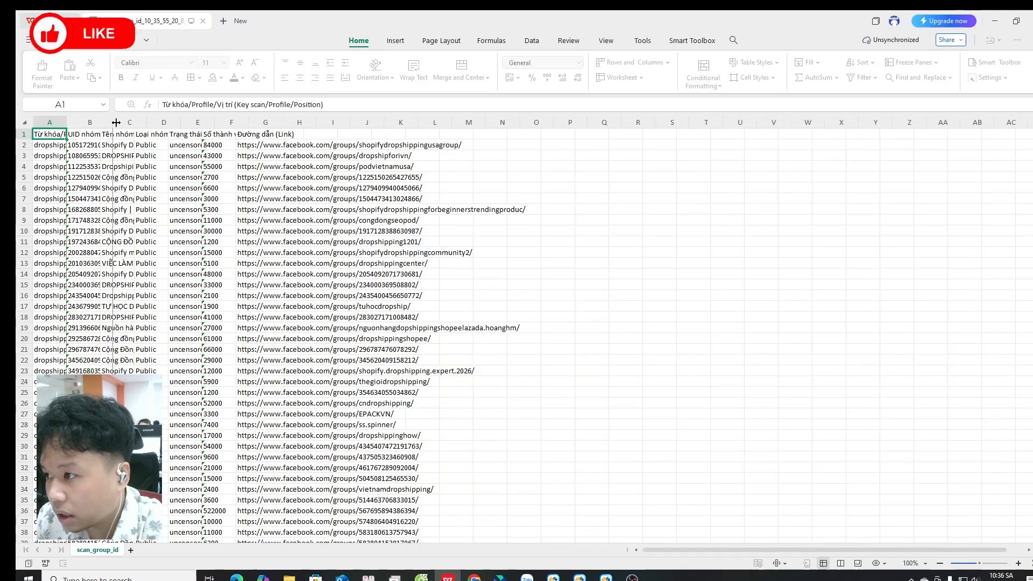
drag(100, 122, 192, 124)
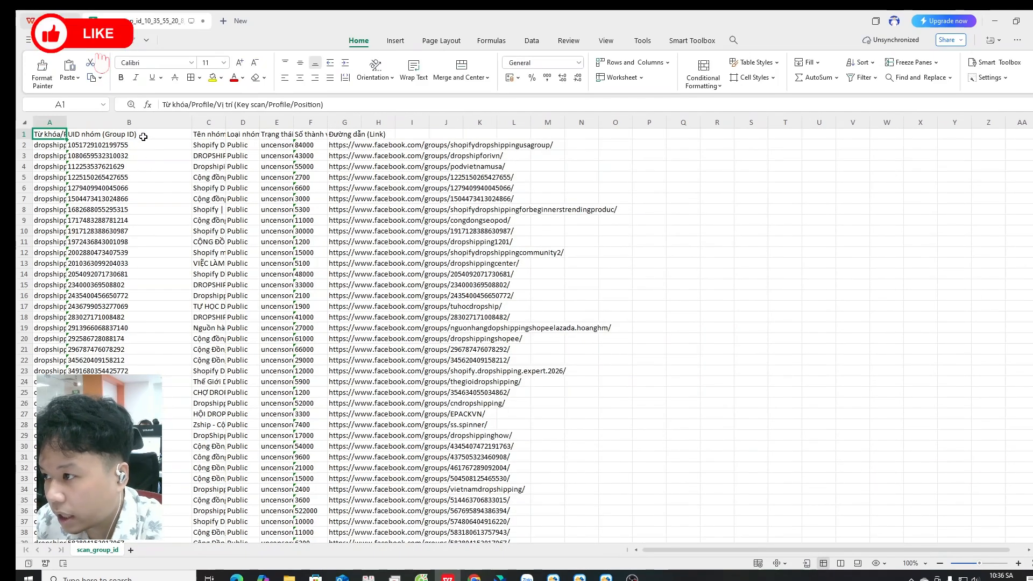
Step: Select and copy the entire UID nhóm (Group ID) column
click(144, 137)
drag(143, 147, 143, 154)
click(141, 122)
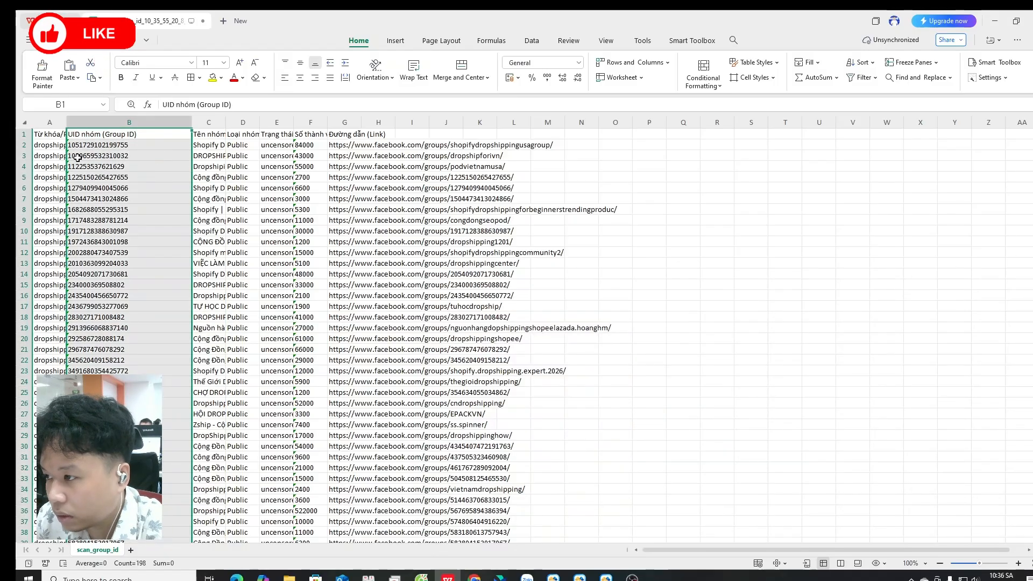
key(ctrl+c)
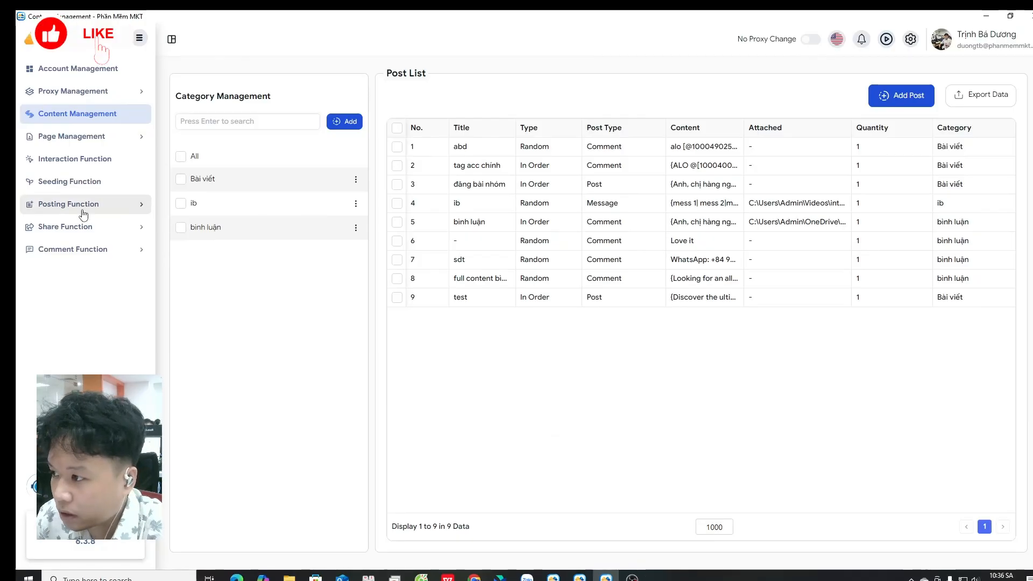
Step: Open the Post to Group function under Posting Function
click(108, 205)
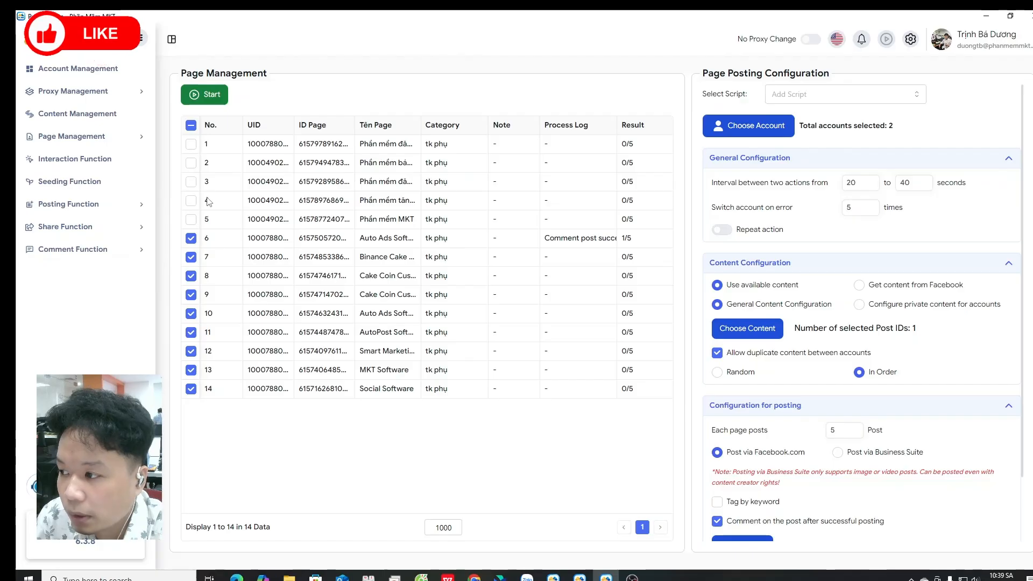
click(98, 211)
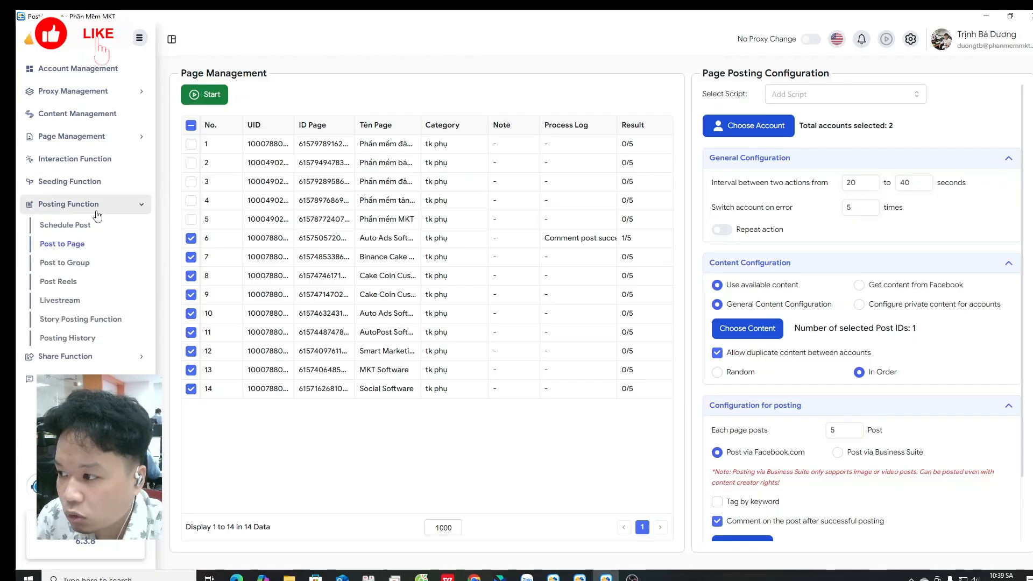
click(109, 269)
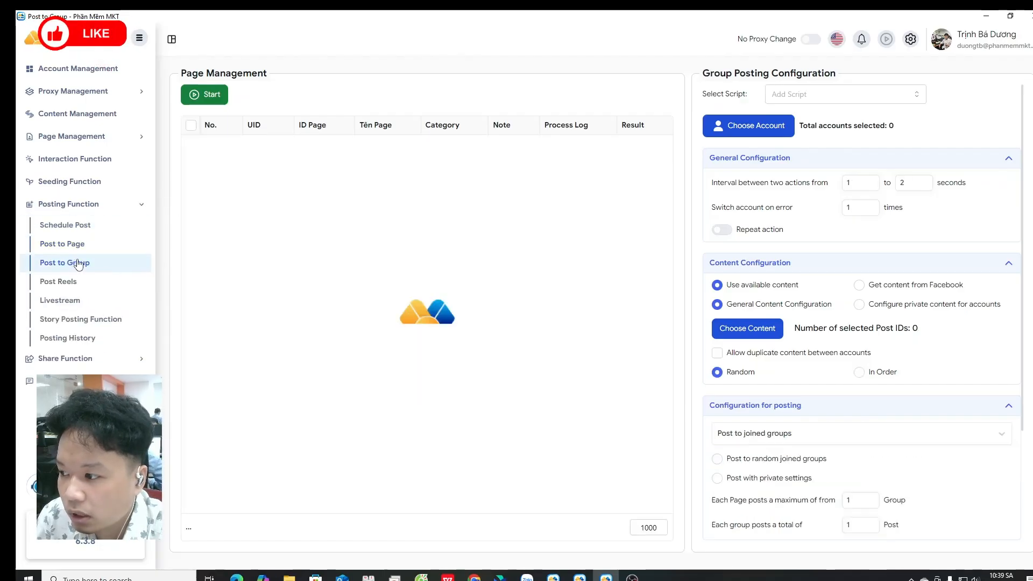
Step: Choose accounts 2 and 3 as the posting accounts and save
click(755, 126)
click(254, 196)
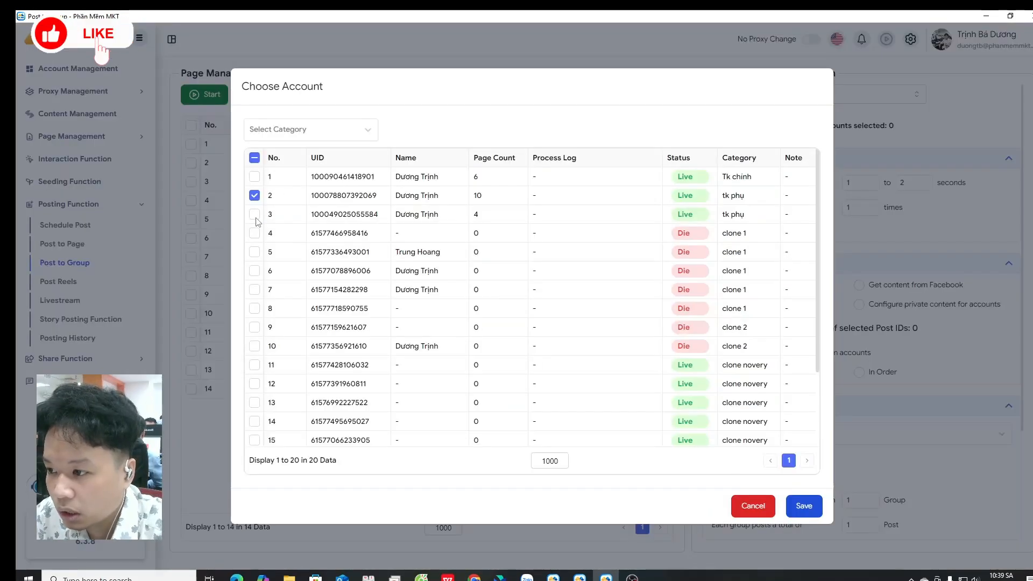
click(254, 214)
click(803, 506)
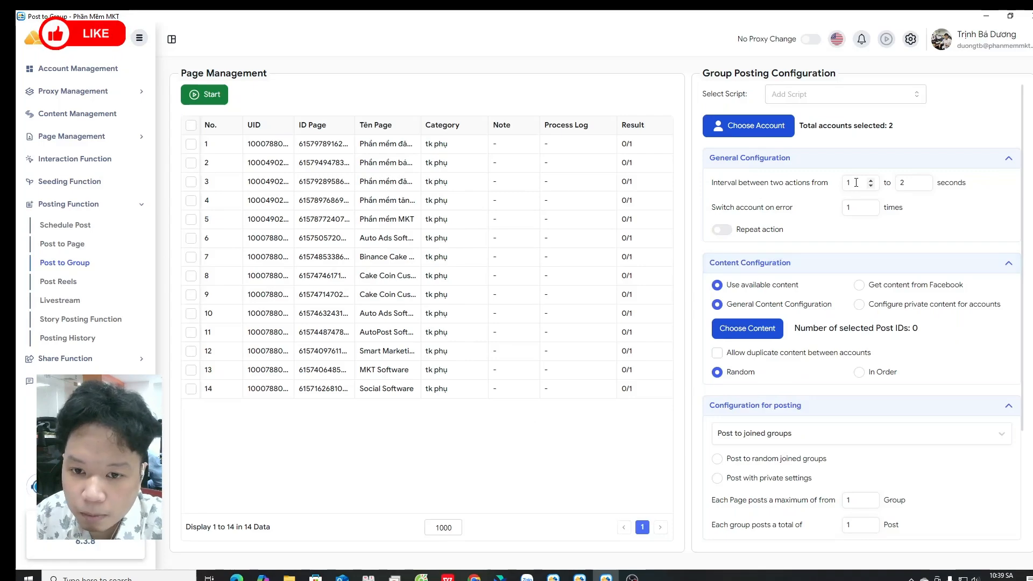
Step: Set the interval between two actions to 15 to 30 seconds
drag(857, 183, 838, 186)
text(20)
drag(909, 184, 895, 183)
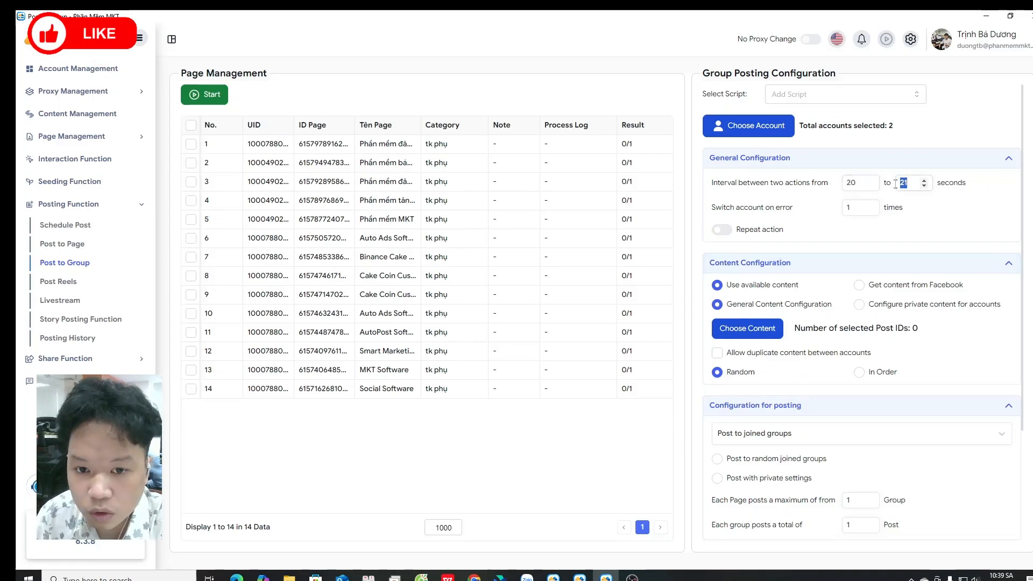
text(30)
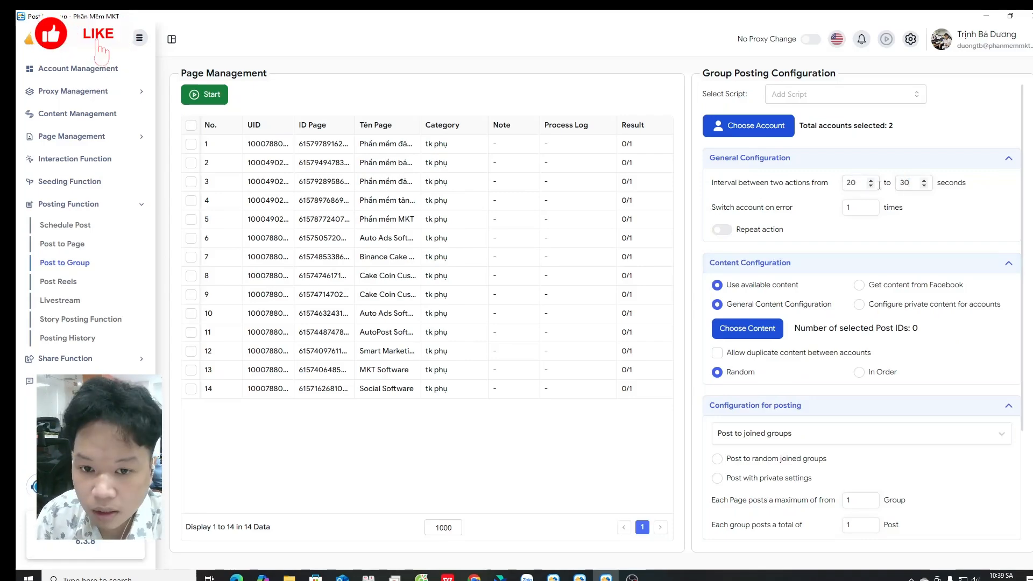
click(871, 186)
click(871, 186)
click(871, 186)
click(871, 186)
click(871, 186)
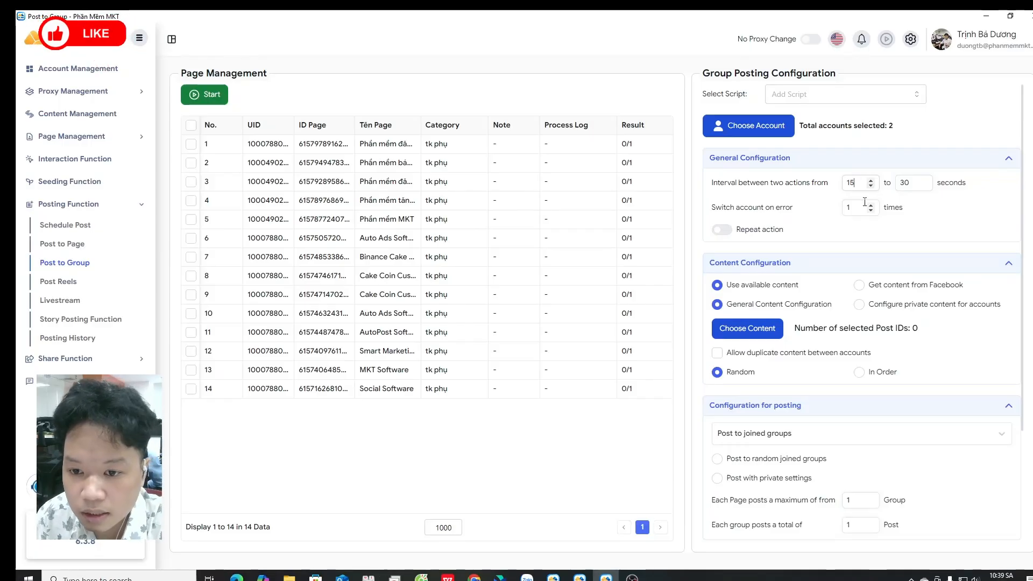
Step: Choose the post titled test as the content and save
click(780, 321)
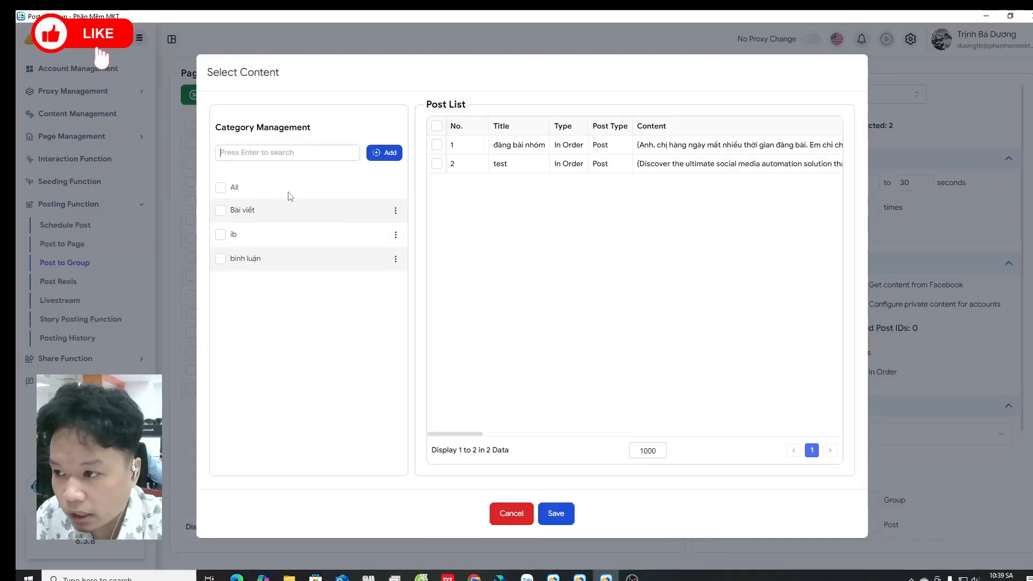
click(437, 164)
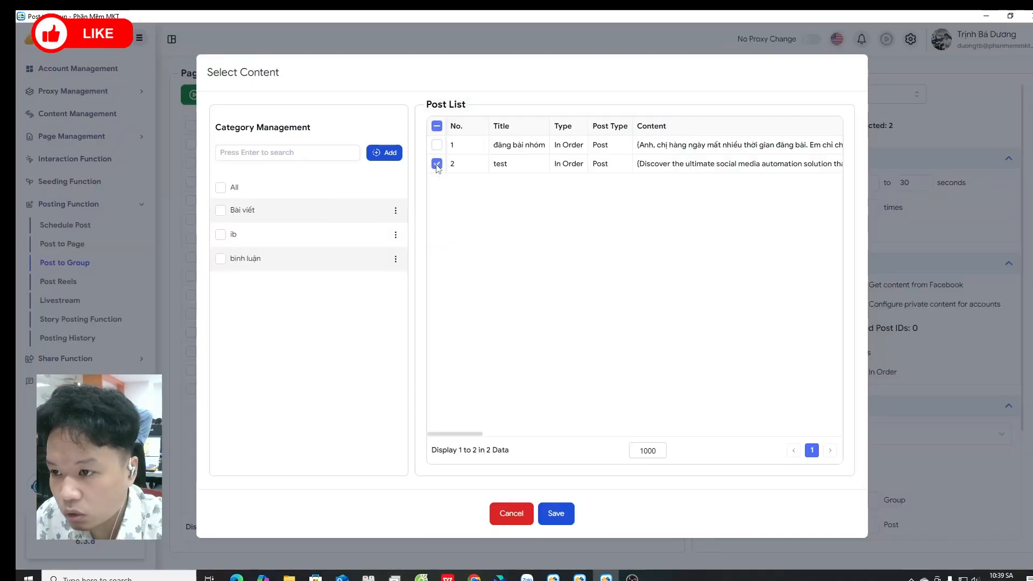
click(553, 510)
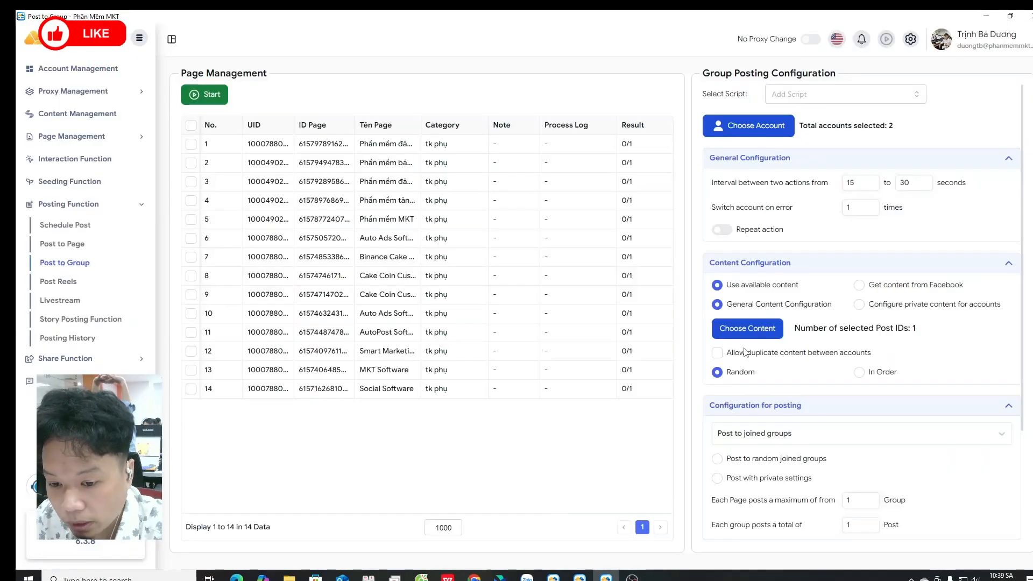
Step: Set the posting mode to Post to groups by keyword
scroll(745, 353, down, 2)
click(789, 331)
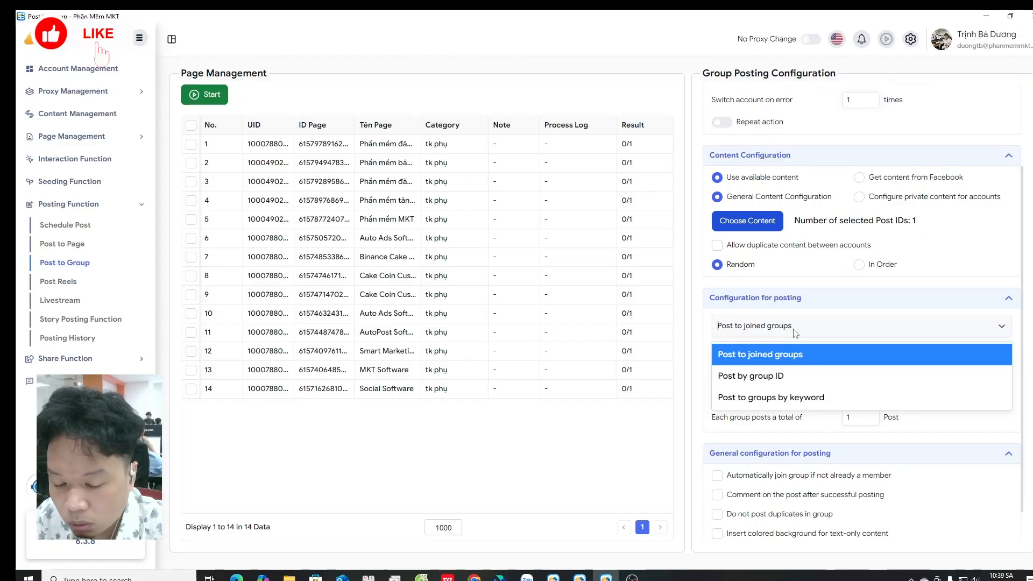
click(801, 399)
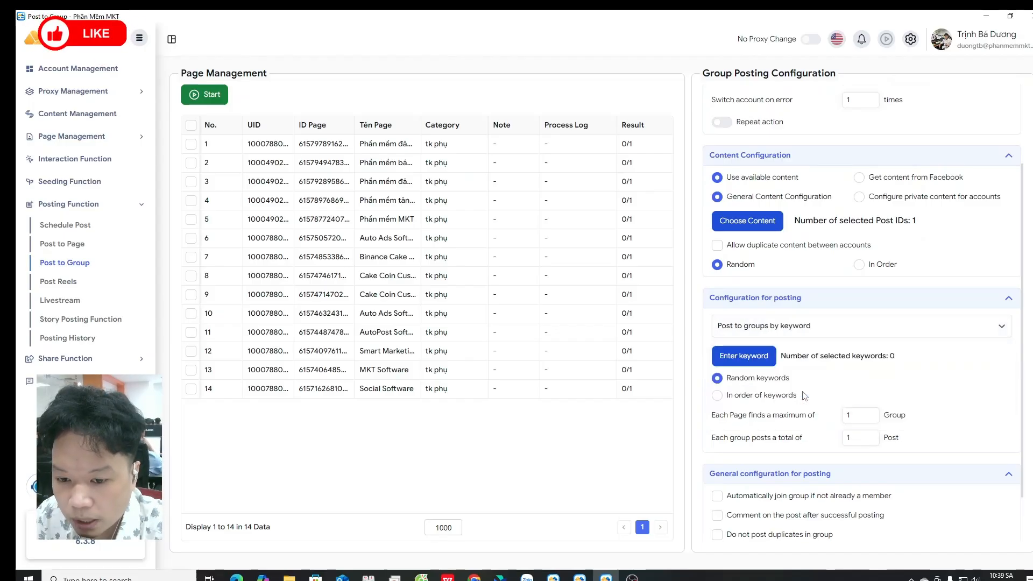
Step: Change the posting mode to Post by group ID
scroll(796, 377, down, 1)
click(785, 267)
click(789, 318)
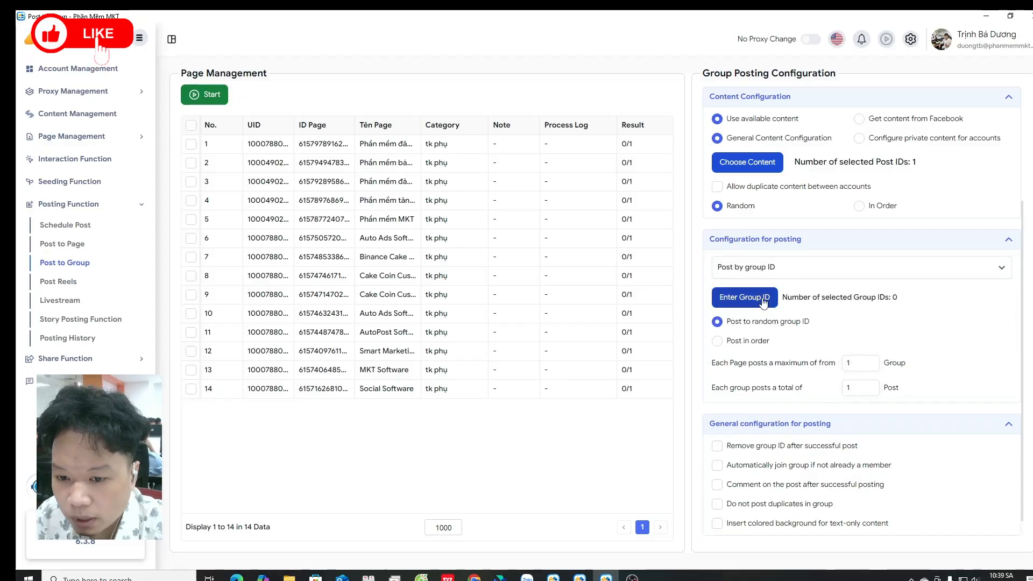
Step: Paste the copied group IDs into the group ID list, delete the header line, and save
click(727, 297)
key(super+v)
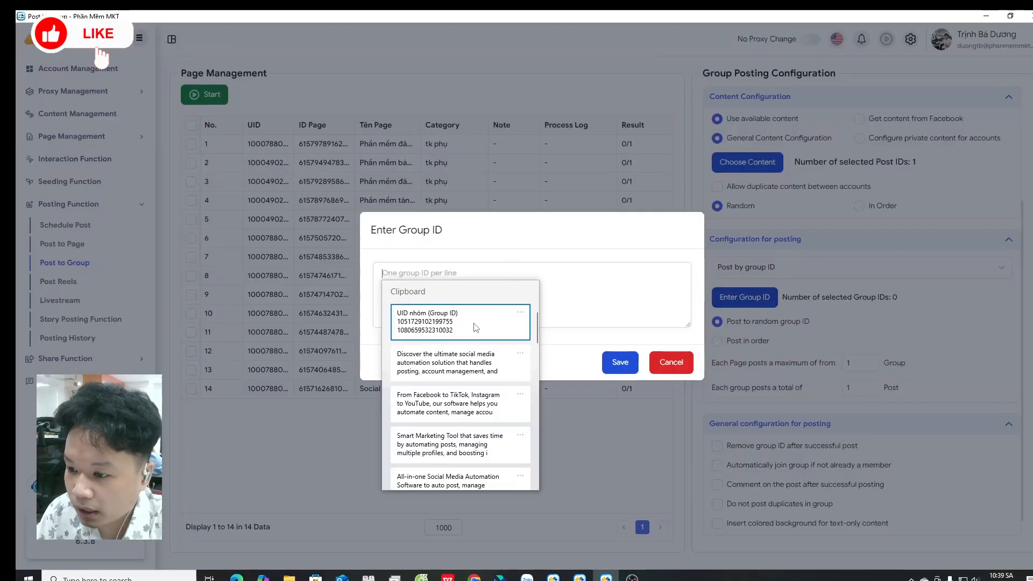
click(460, 278)
key(super+v)
click(443, 317)
scroll(443, 283, up, 5)
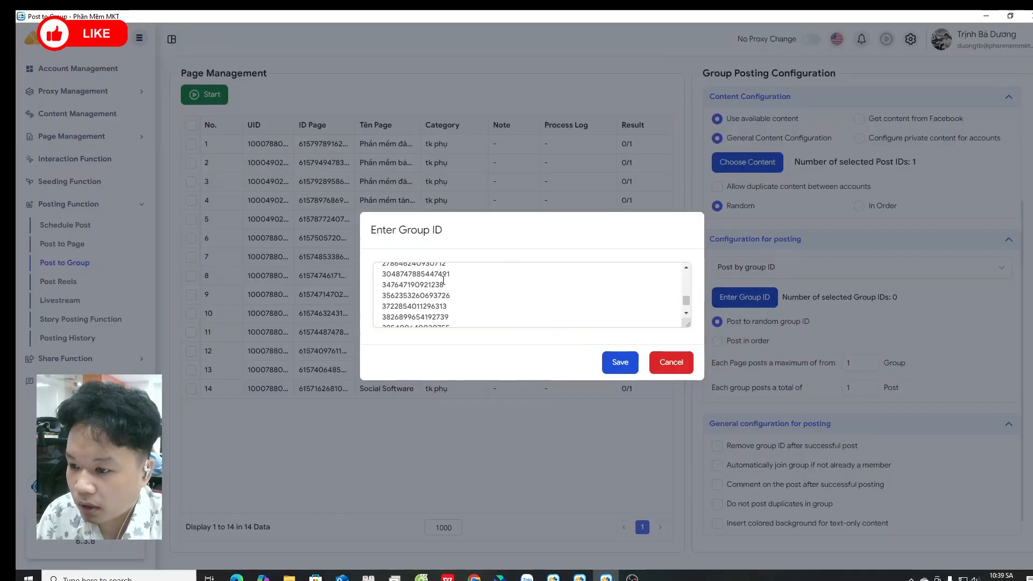
drag(686, 299, 694, 262)
drag(489, 273, 350, 268)
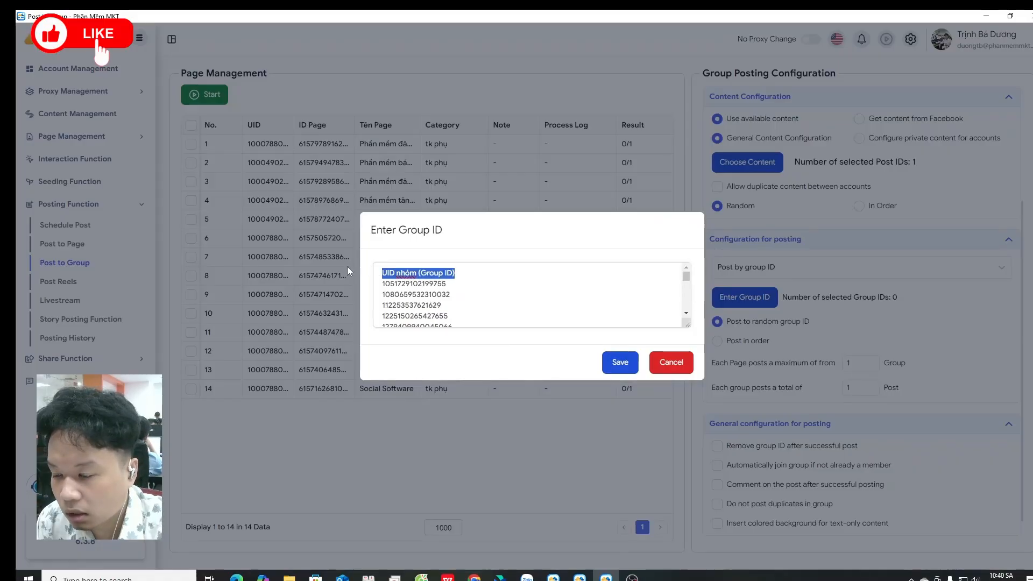
key(BackSpace)
key(BackSpace)
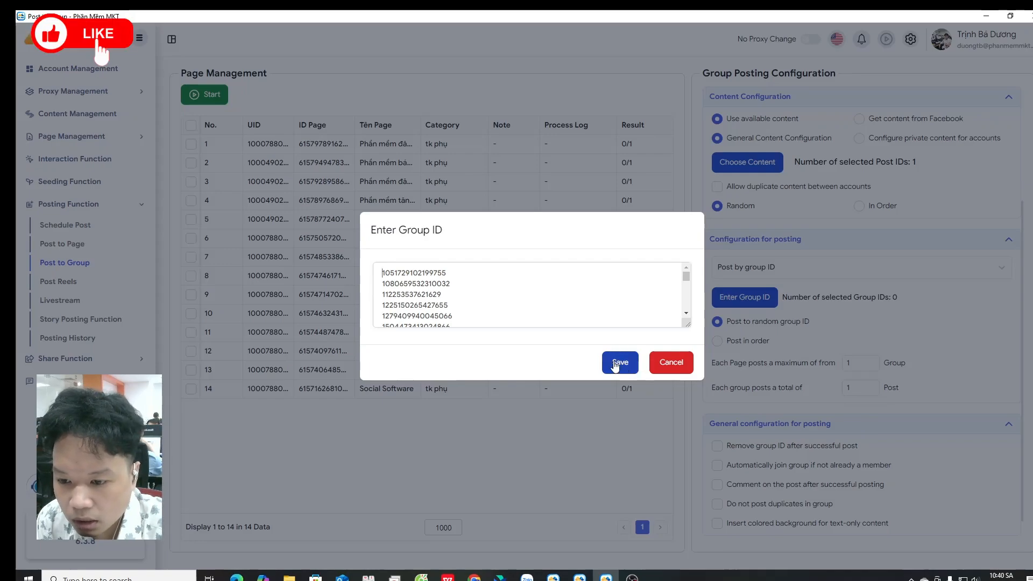
click(616, 366)
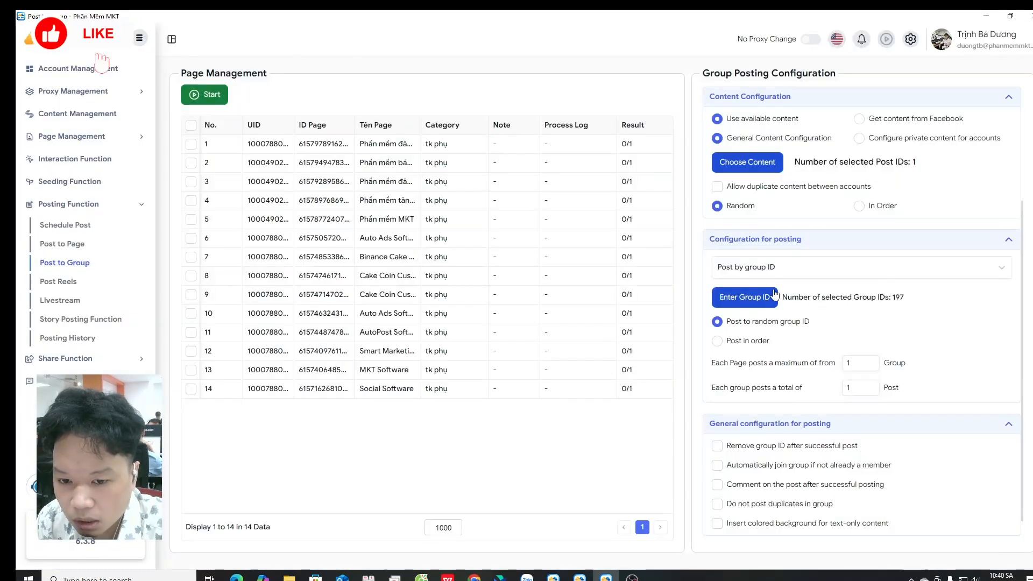
Step: Switch to Post in order and set each page to post to a maximum of 5 groups
scroll(801, 301, down, 1)
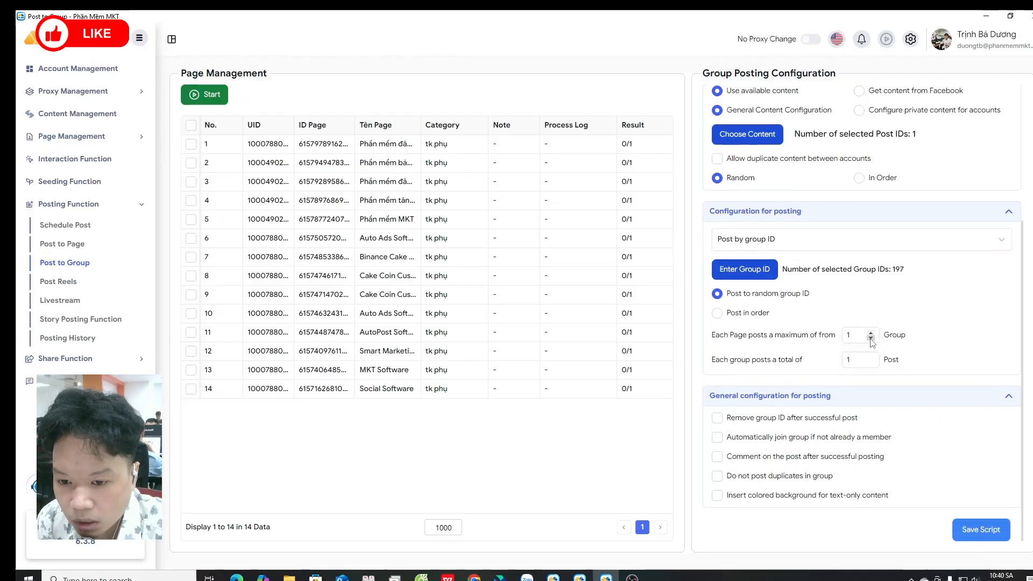
click(717, 313)
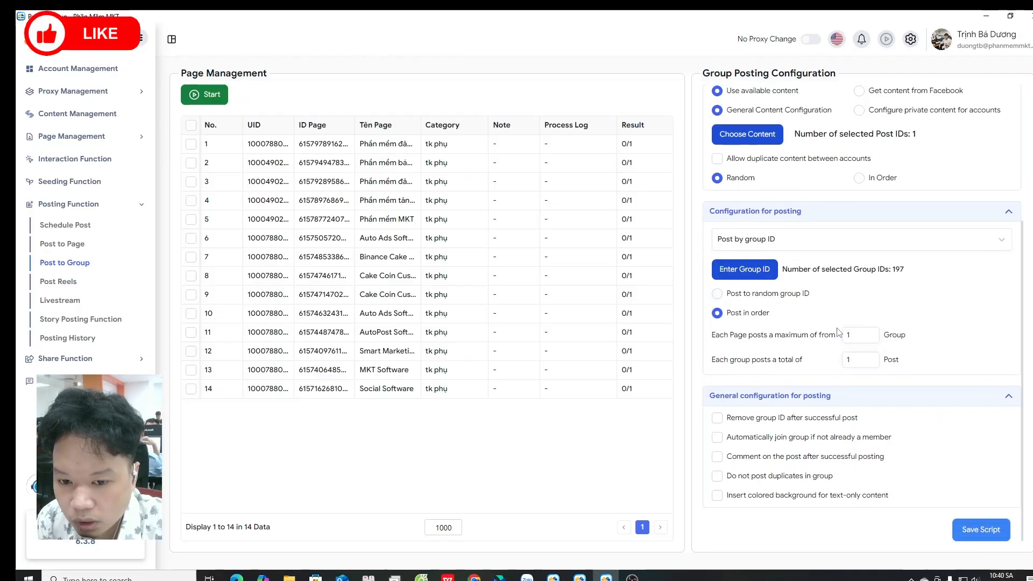
click(871, 334)
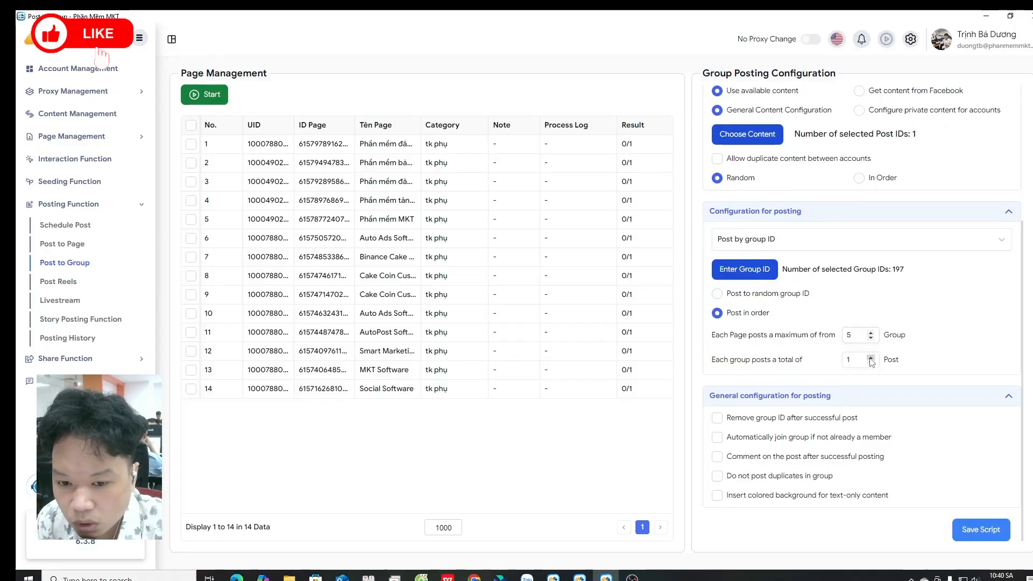
Step: Enable removing group IDs after posting, auto-joining groups, and commenting after successful posting
click(717, 418)
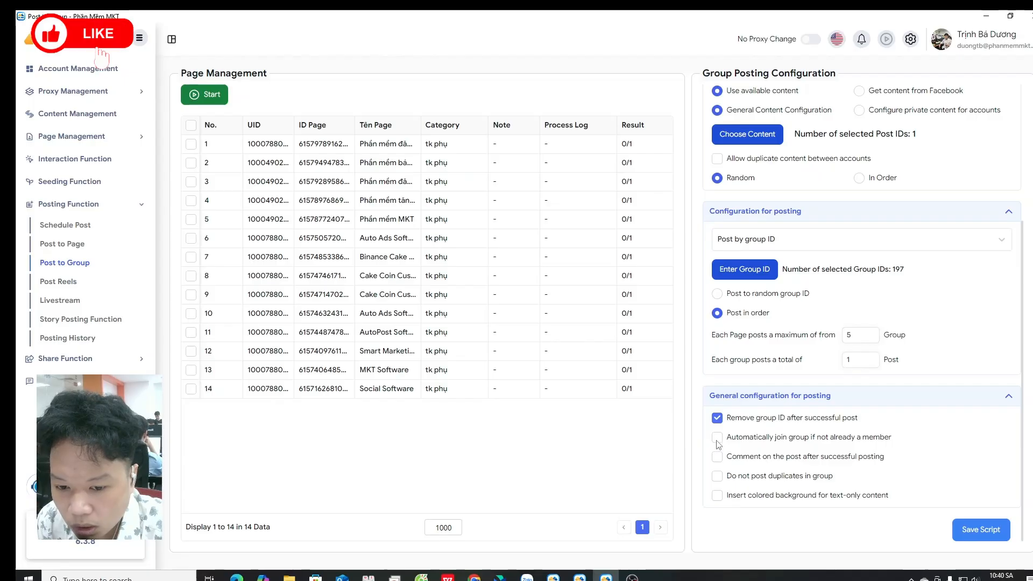
click(717, 439)
click(718, 458)
scroll(724, 463, down, 1)
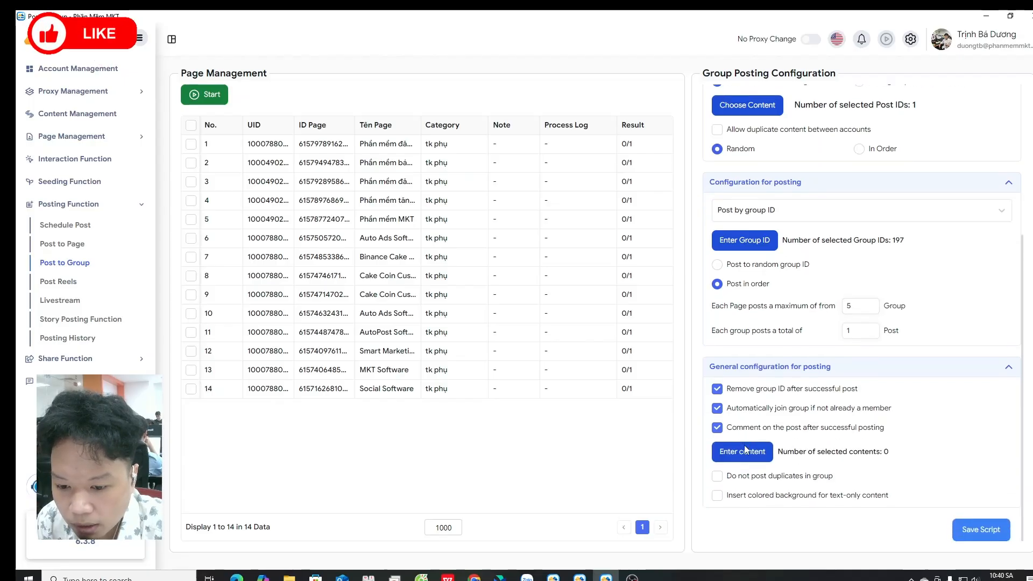
Step: Save the WhatsApp contact line as comment content and enable colored background for text-only content
click(743, 452)
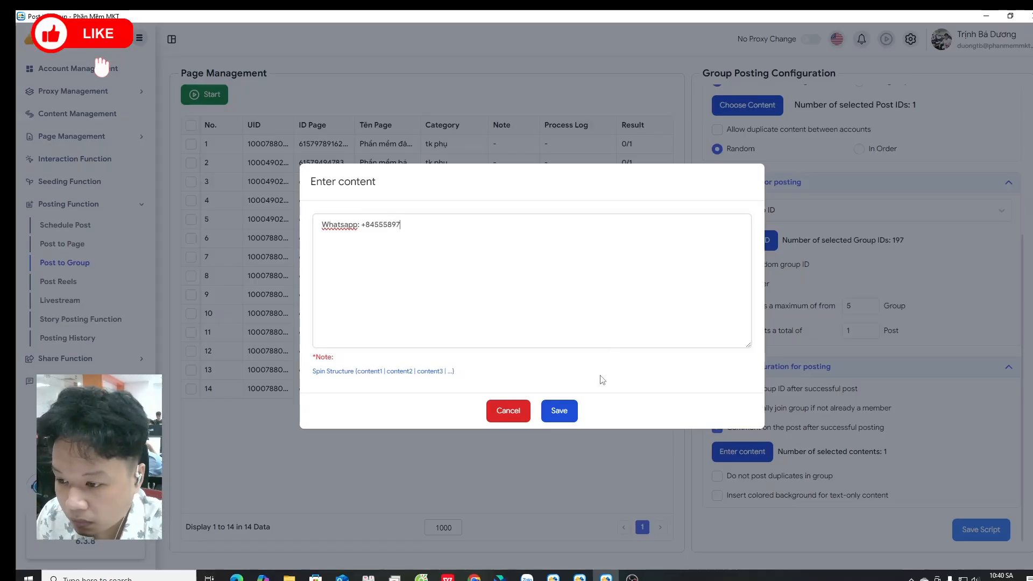
click(558, 411)
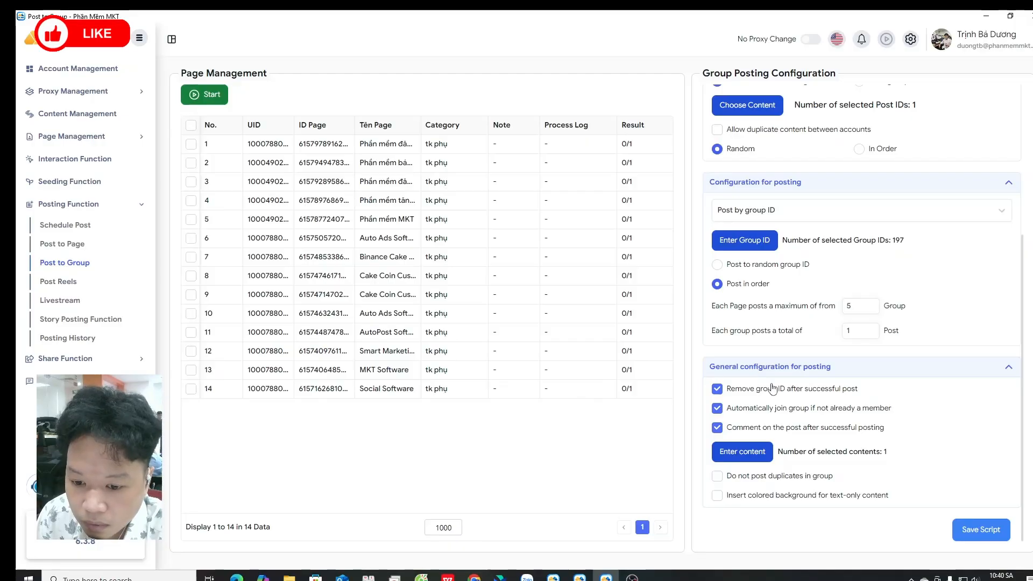
click(718, 495)
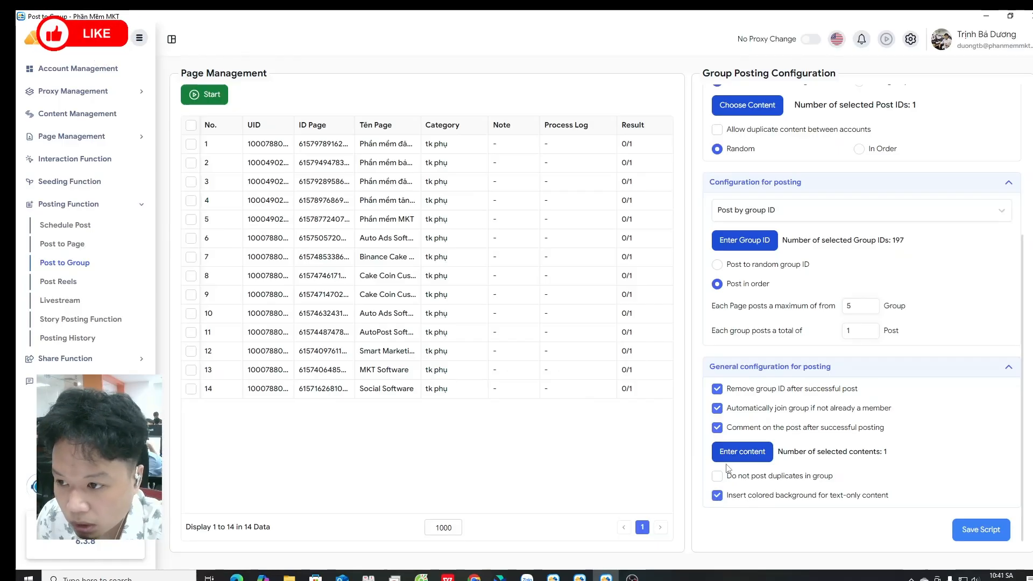
Step: Select pages 6 through 14 in the page list
click(191, 239)
click(191, 276)
click(191, 295)
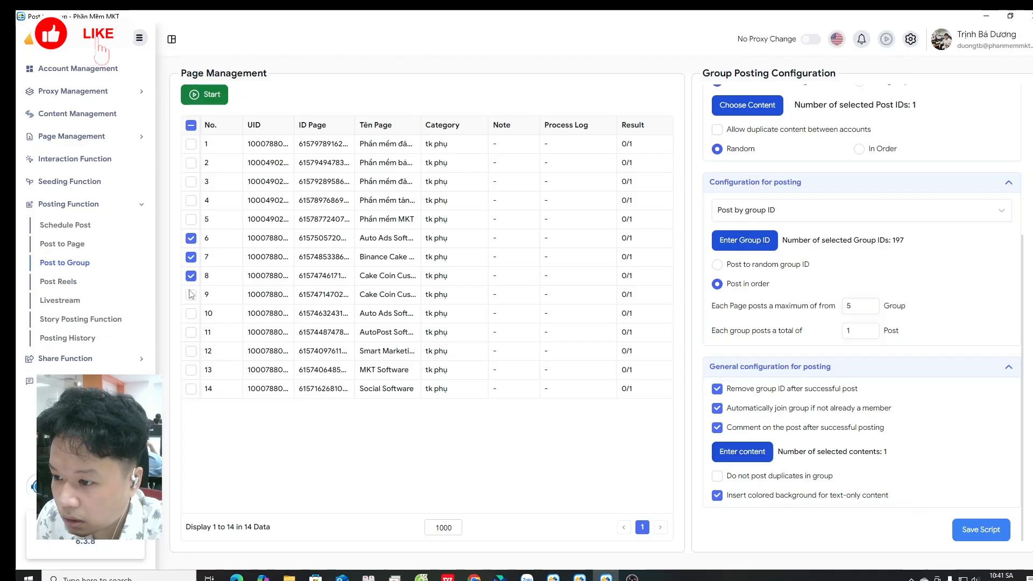
click(191, 313)
click(191, 332)
click(191, 350)
click(191, 369)
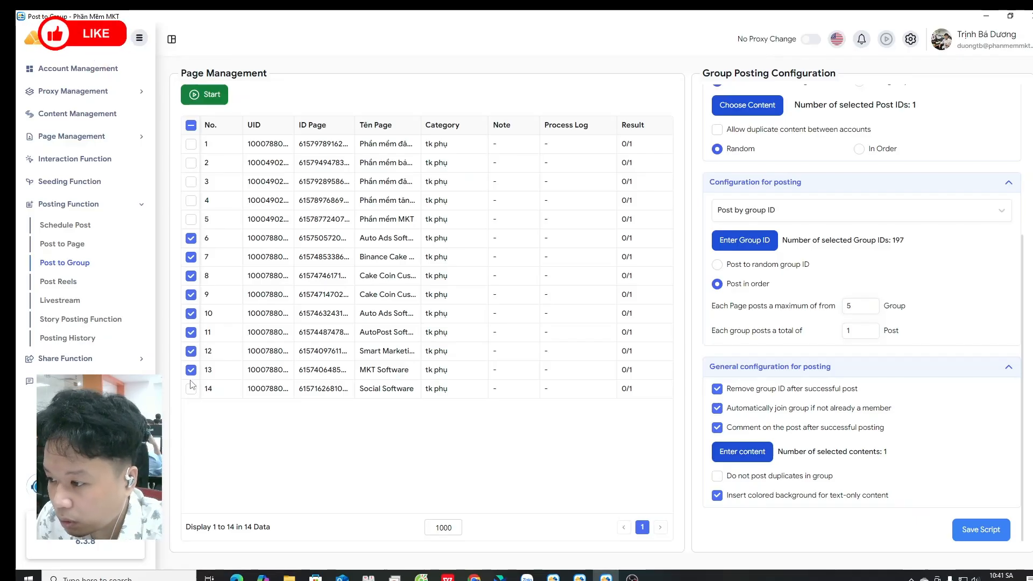
click(191, 388)
Step: Set account switching on error to 10 times and allow duplicate content between accounts
scroll(723, 406, up, 5)
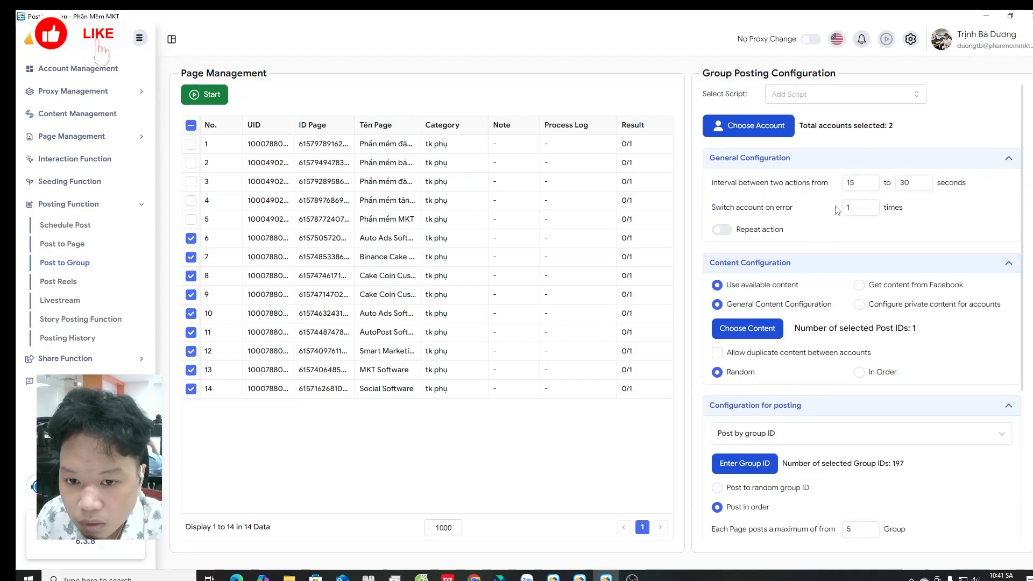
click(851, 207)
text(0)
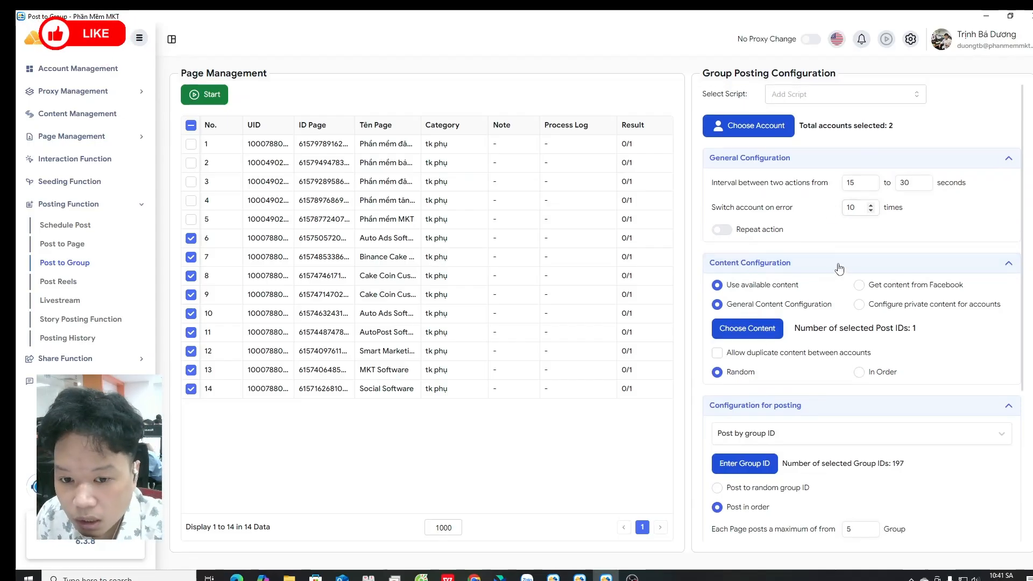
scroll(791, 285, down, 1)
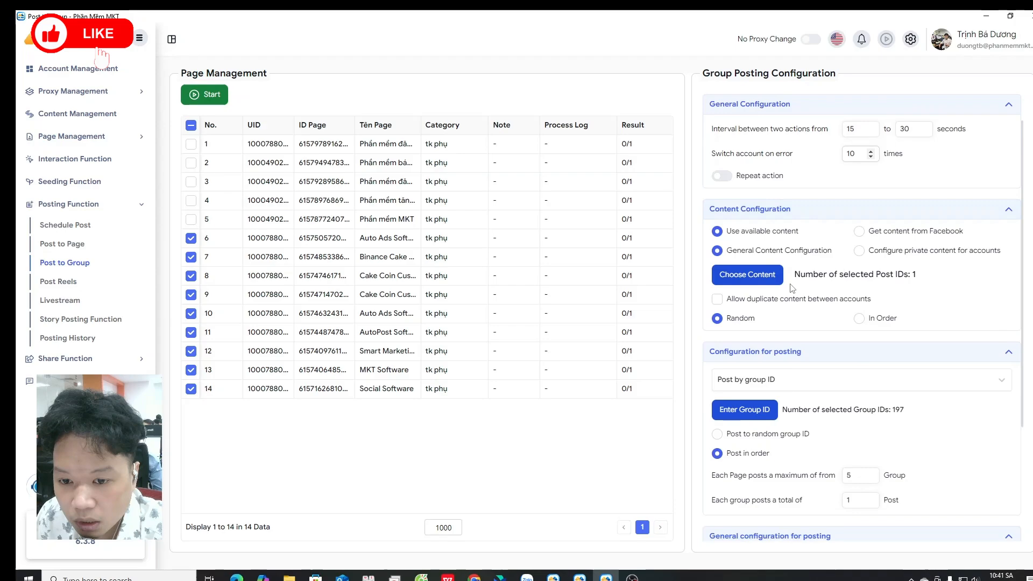
click(718, 300)
Step: Set each group to receive 2 posts and start the group posting run
scroll(720, 301, down, 3)
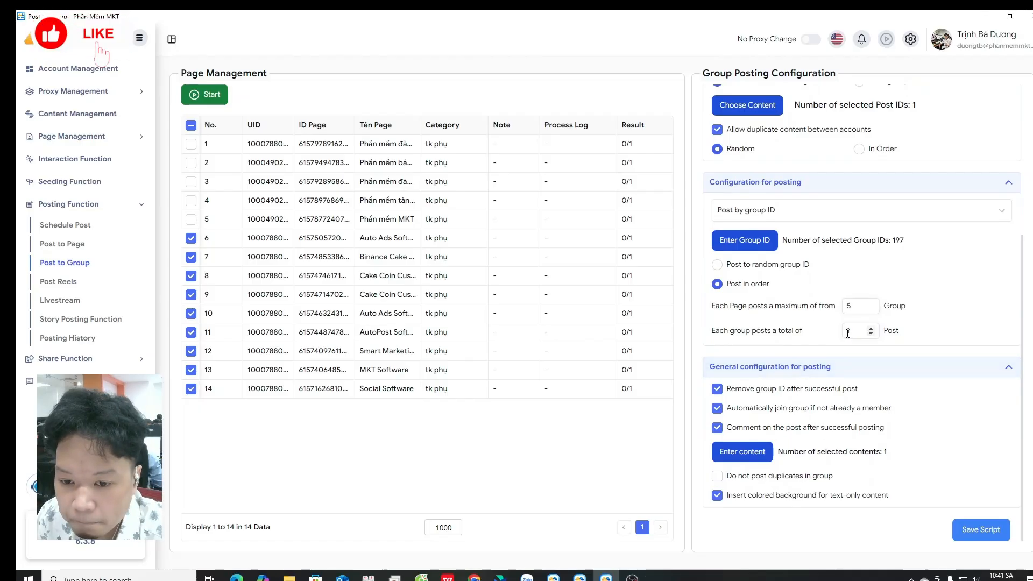
click(871, 329)
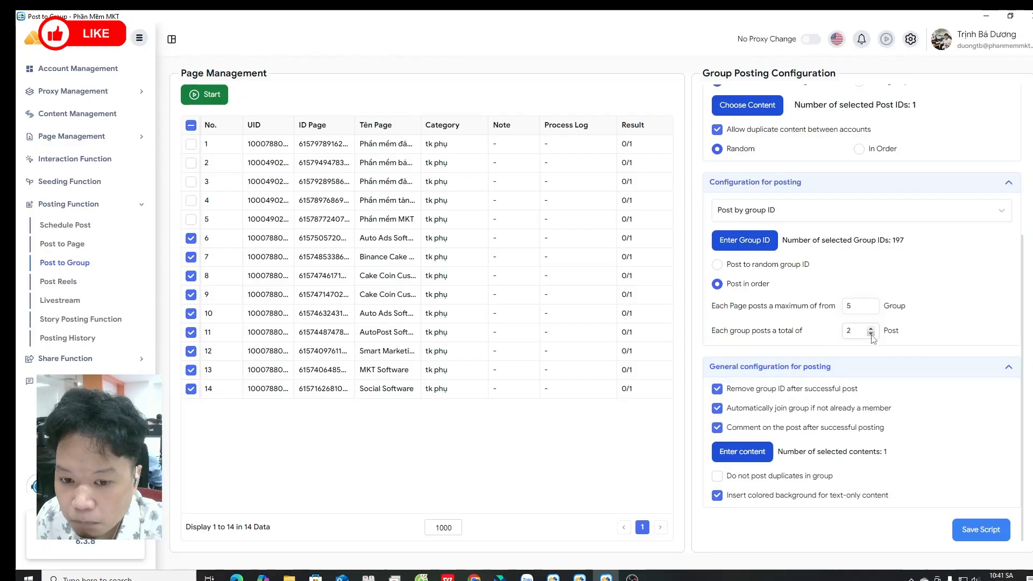
click(222, 97)
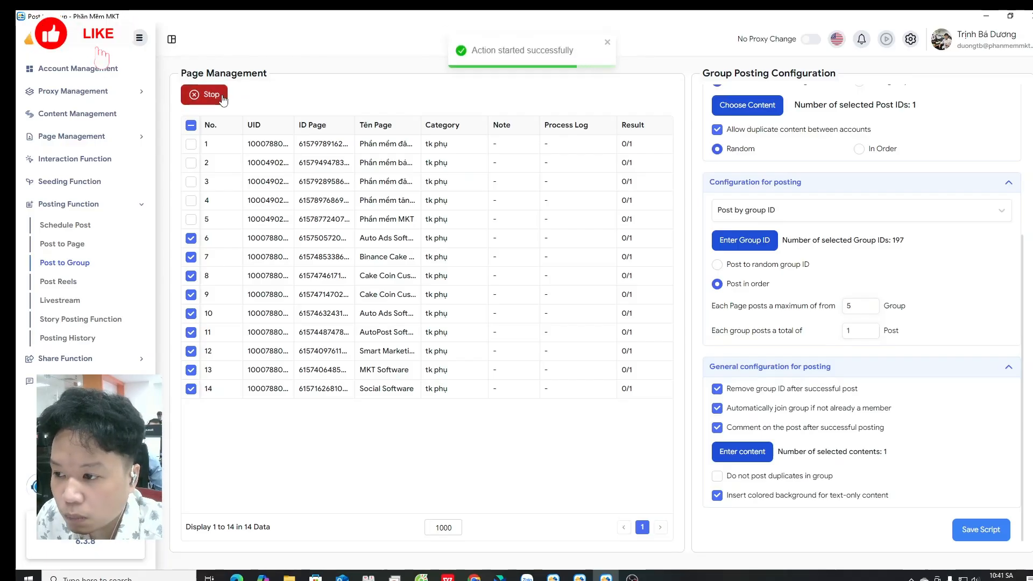